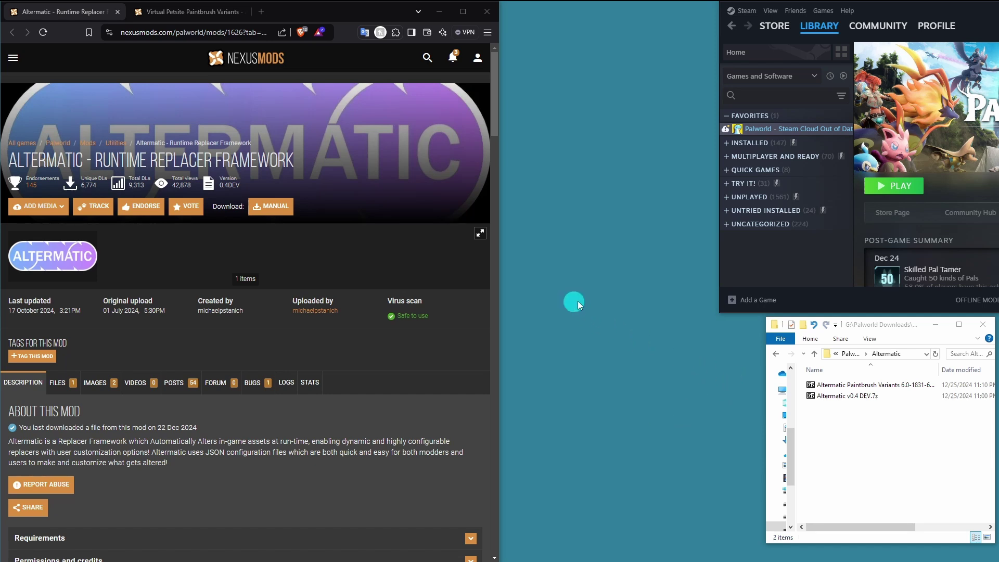
left_click_drag(9, 160, 293, 163)
left_click(387, 252)
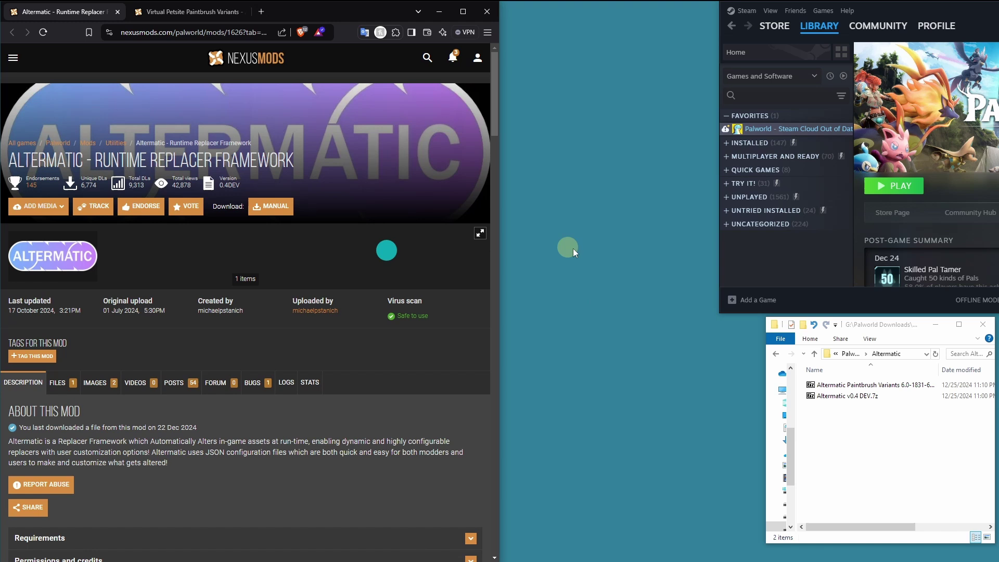
left_click(567, 243)
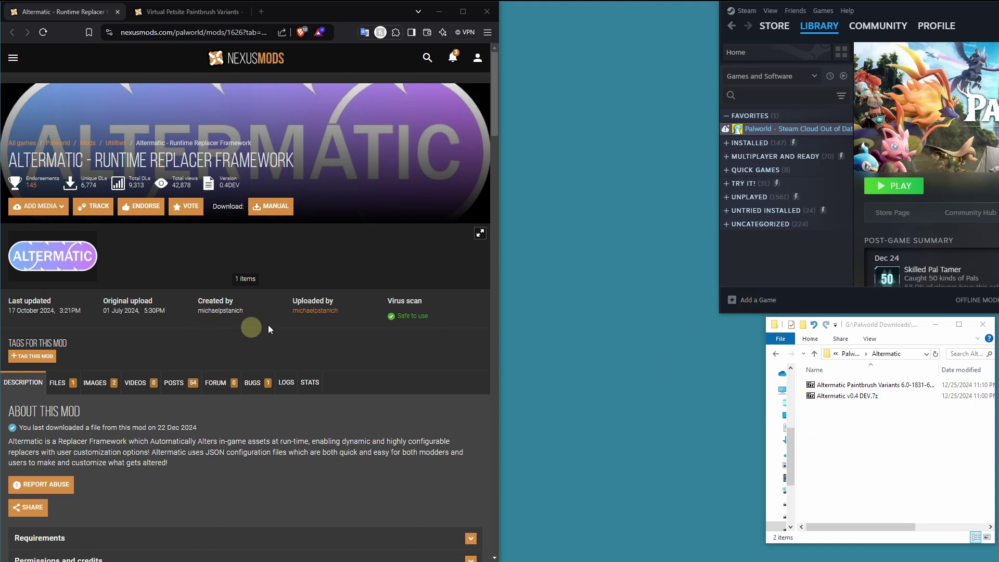
Step: Open the ReadMe inside the Altermatic v0.4 DEV.7z archive and read the "How to Install Altermatic" section
left_click(872, 399)
double_click(497, 456)
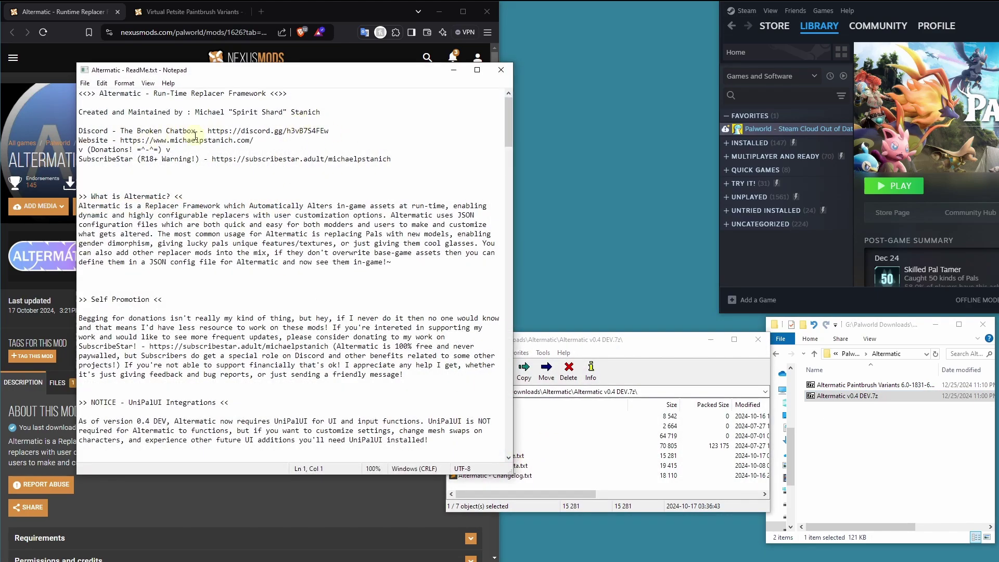
scroll(195, 134, "down", 20)
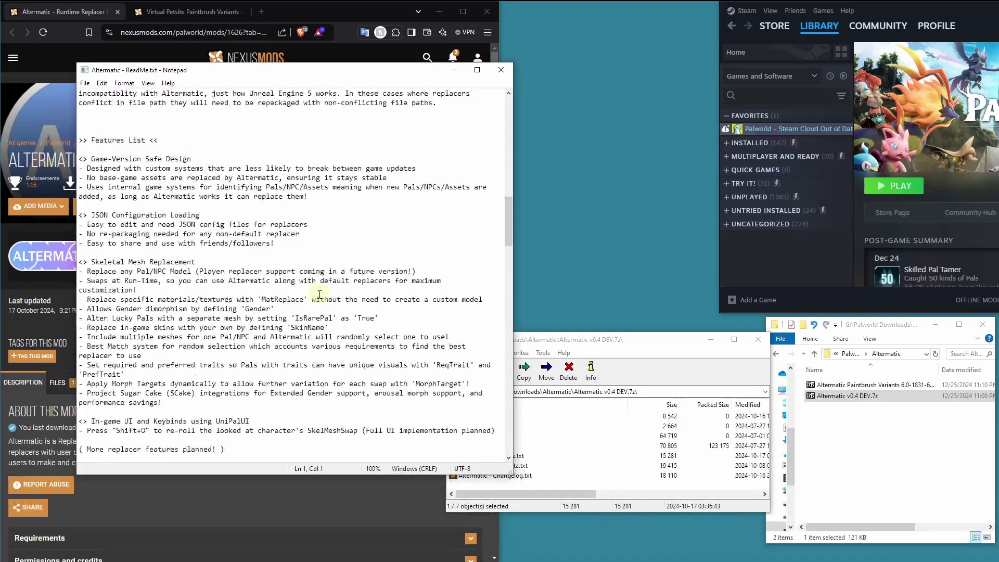
scroll(319, 294, "down", 12)
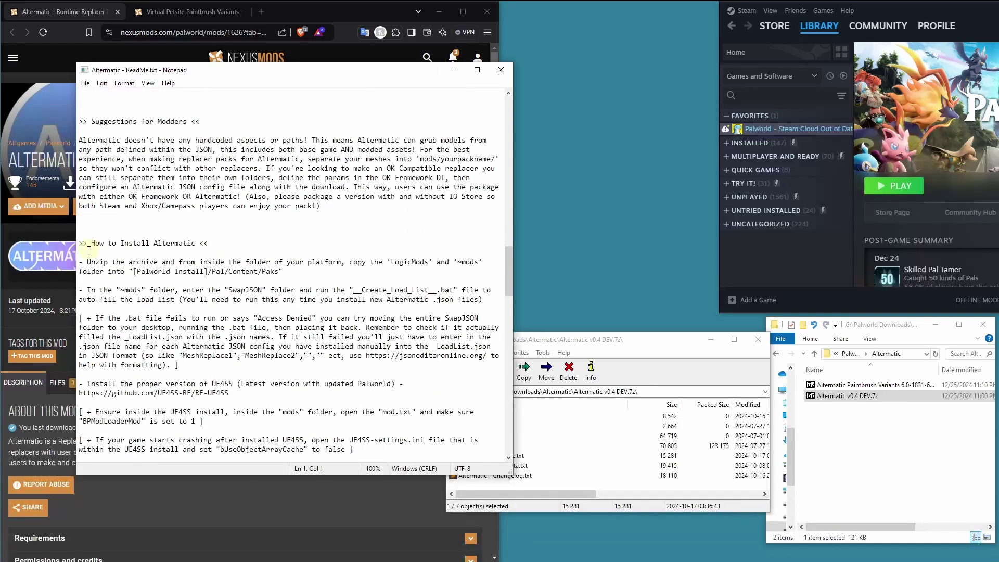
left_click_drag(75, 242, 411, 280)
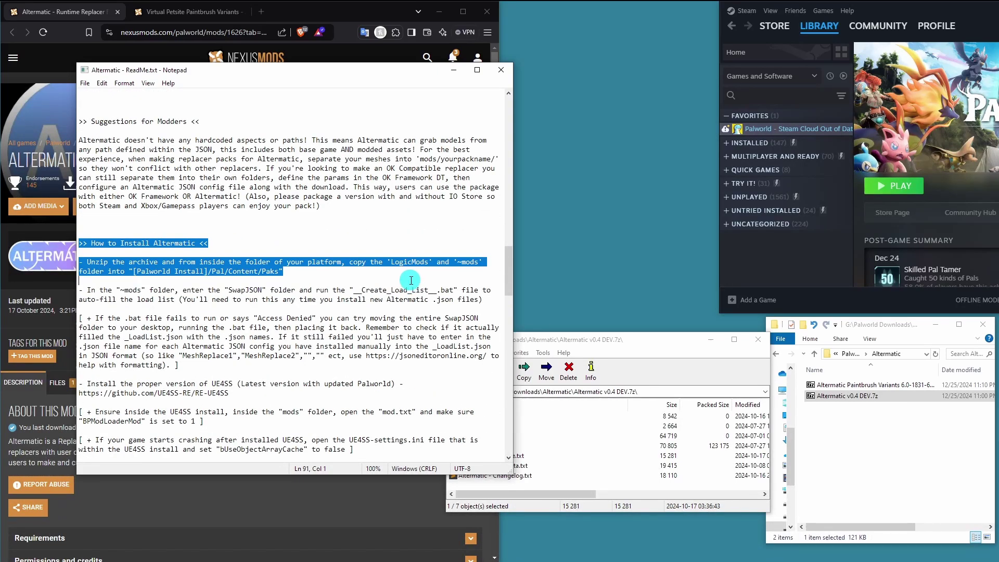
left_click(410, 276)
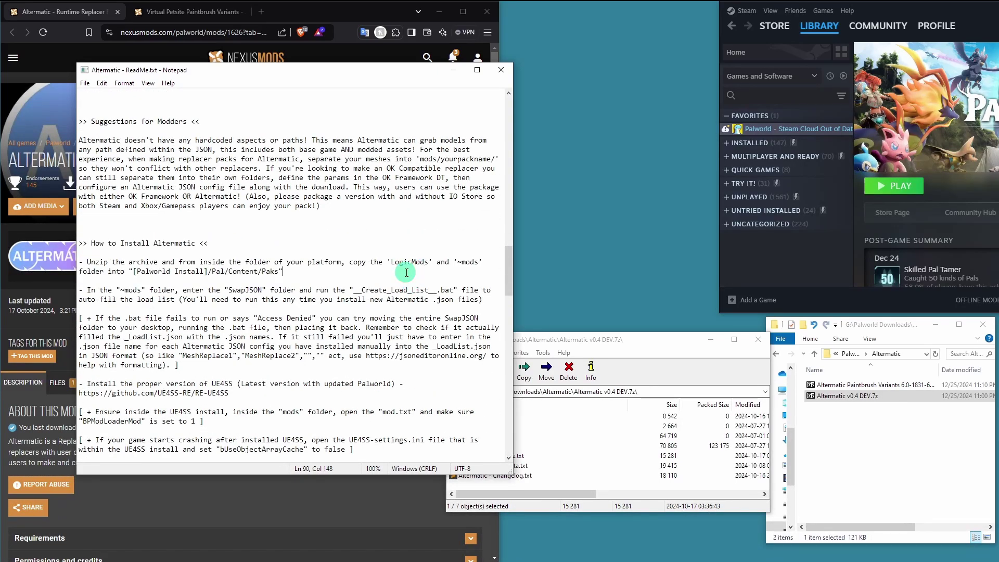
left_click(133, 271)
left_click_drag(133, 270, 209, 272)
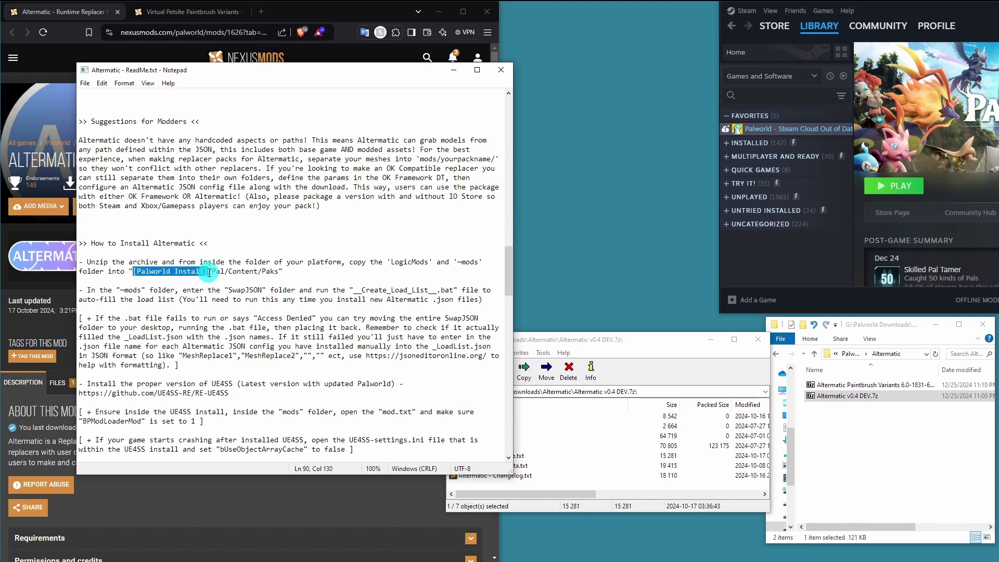
left_click(379, 286)
Step: Browse Palworld's local files from the Steam library and go into the Pal\Content\Paks folder
right_click(779, 131)
mouse_move(813, 214)
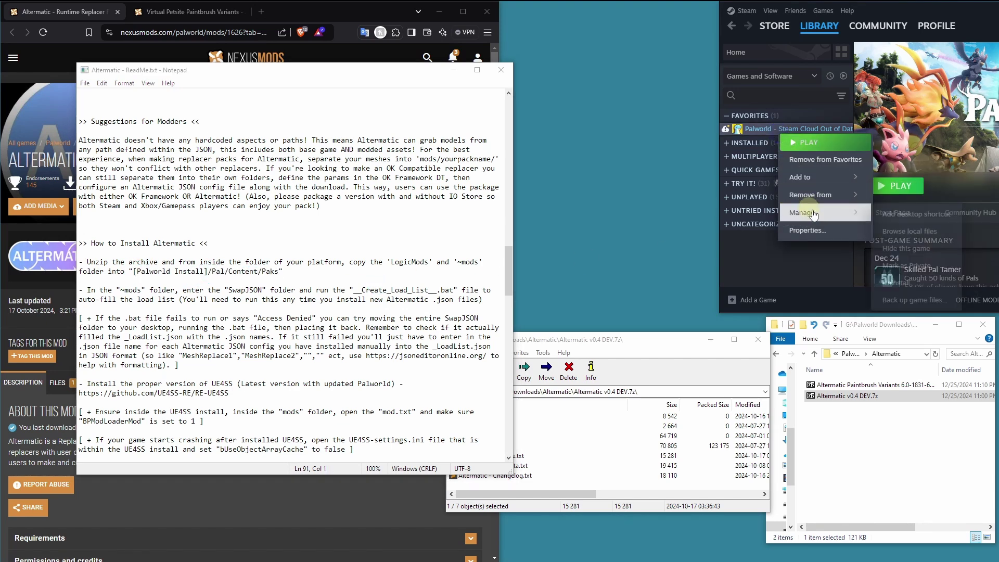
left_click(909, 231)
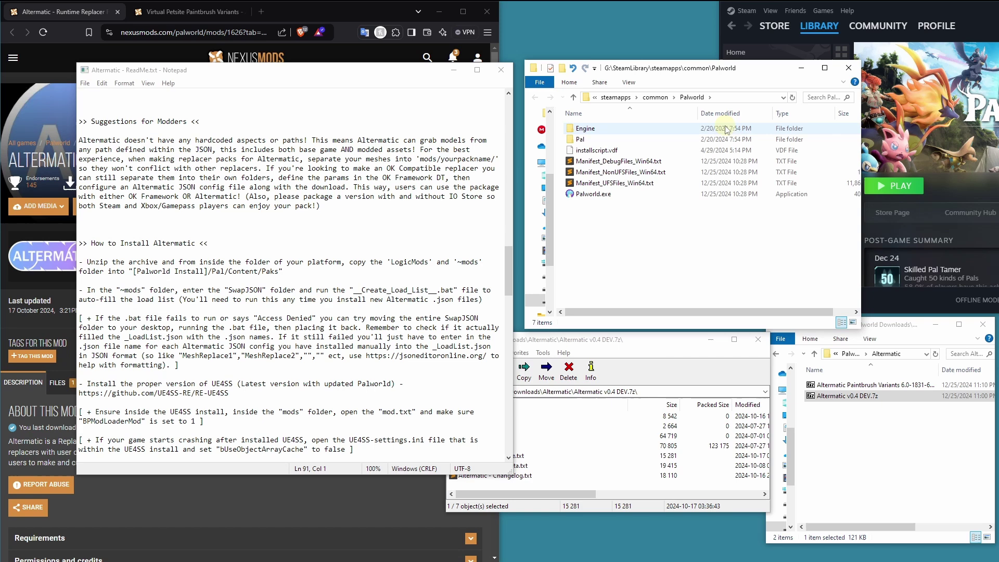
left_click(644, 233)
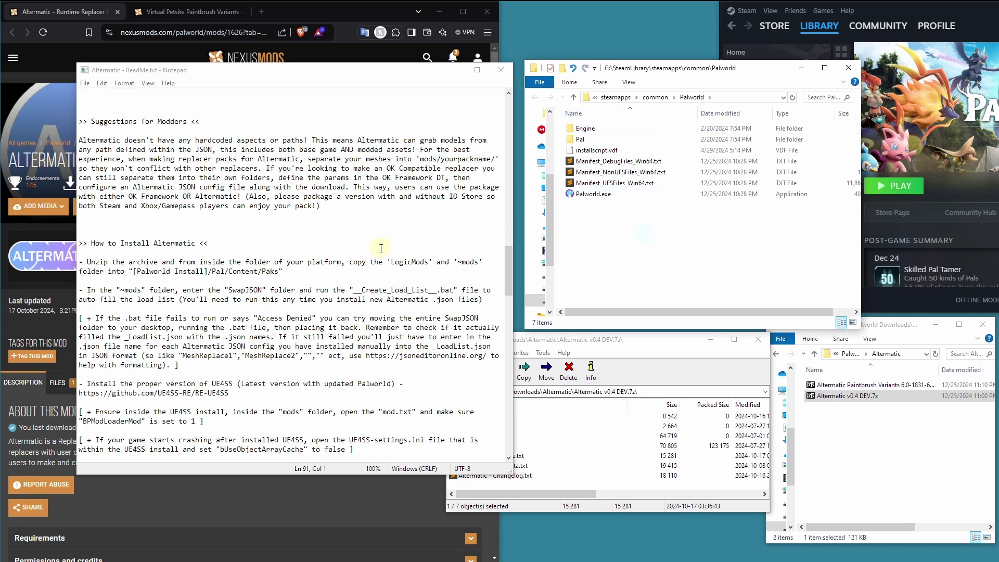
double_click(580, 139)
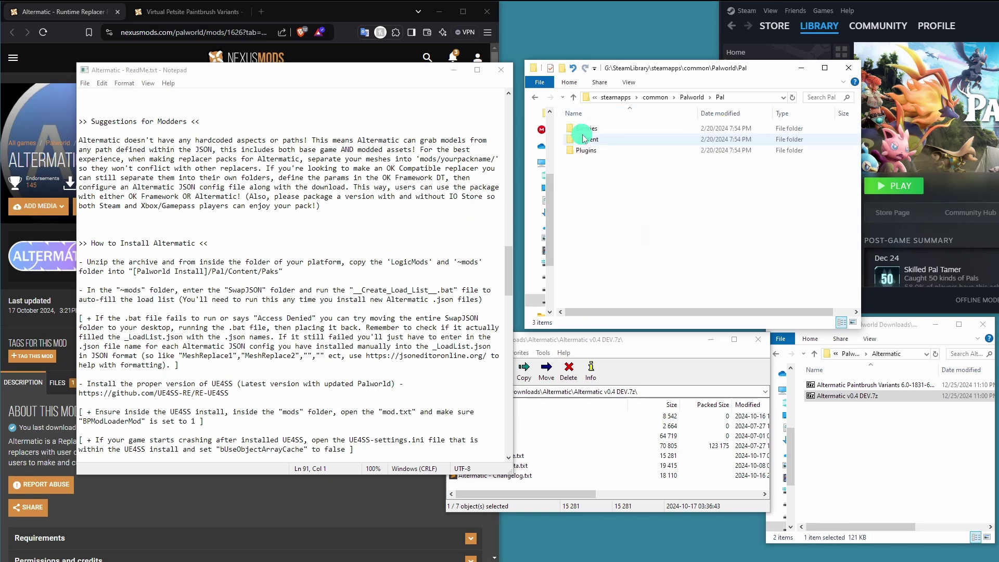
double_click(598, 139)
double_click(616, 128)
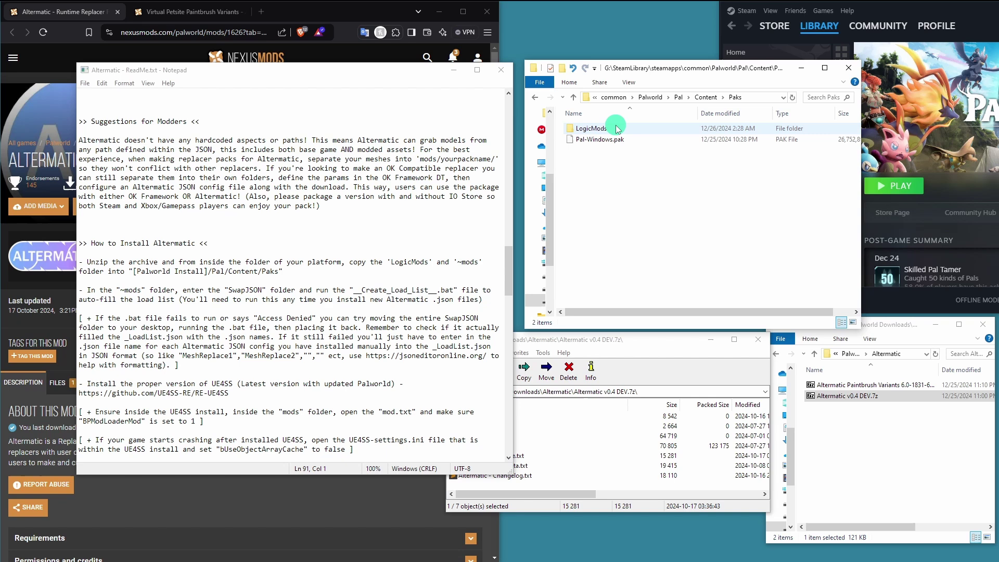
Step: Extract the ~mods and LogicMods folders from the archive's (STEAM) folder into Palworld's Paks folder
left_click(615, 339)
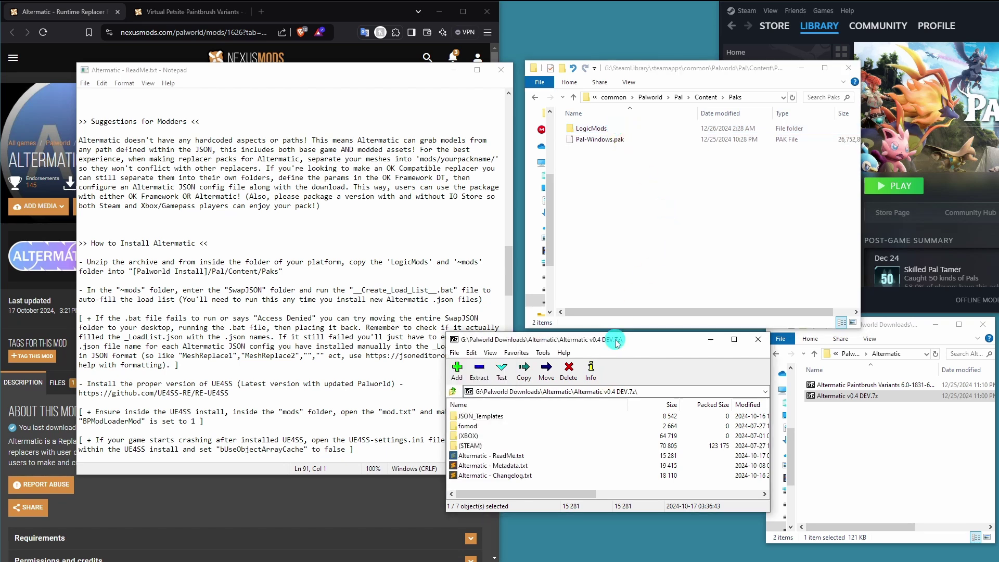
double_click(468, 445)
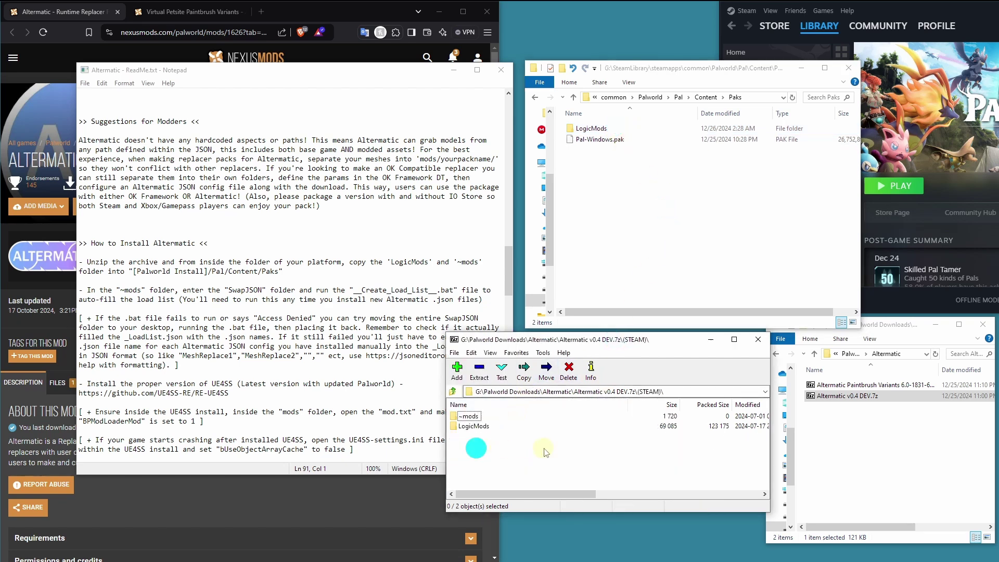
left_click_drag(475, 486, 415, 371)
left_click_drag(472, 422, 644, 197)
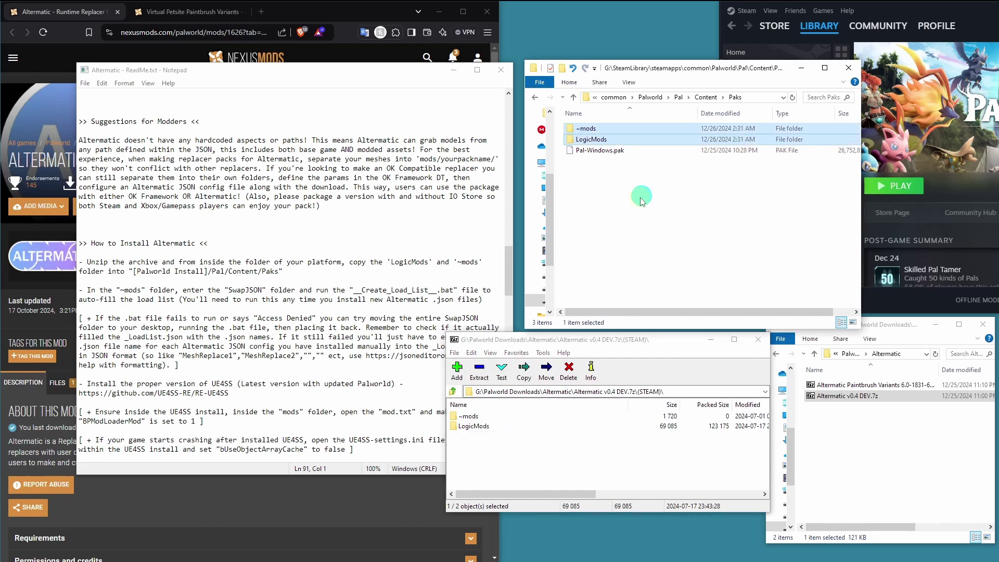
Step: Check the contents of the LogicMods folder in Paks, and open the SwapJSON folder inside ~mods
left_click(599, 139)
double_click(598, 140)
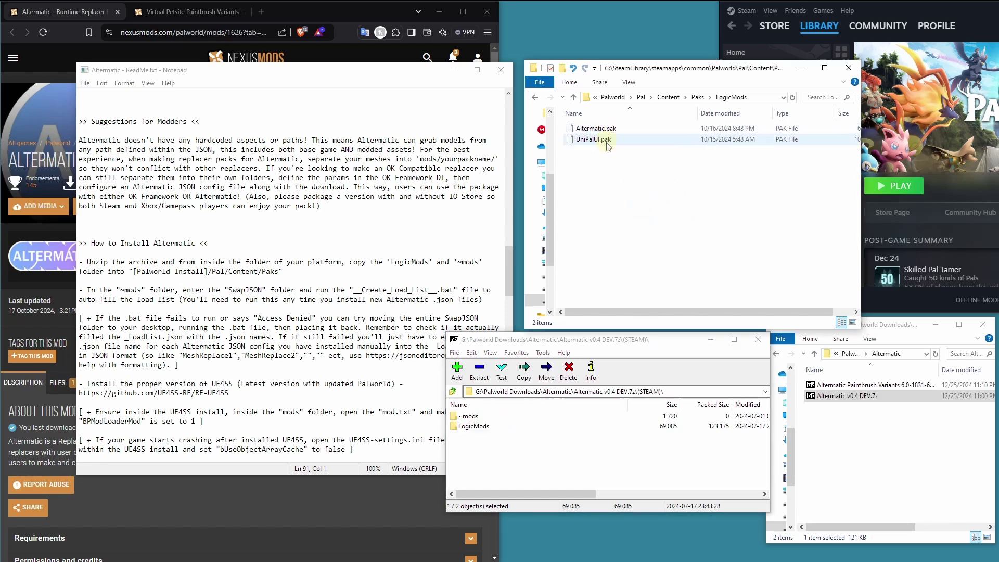
left_click(698, 98)
double_click(614, 128)
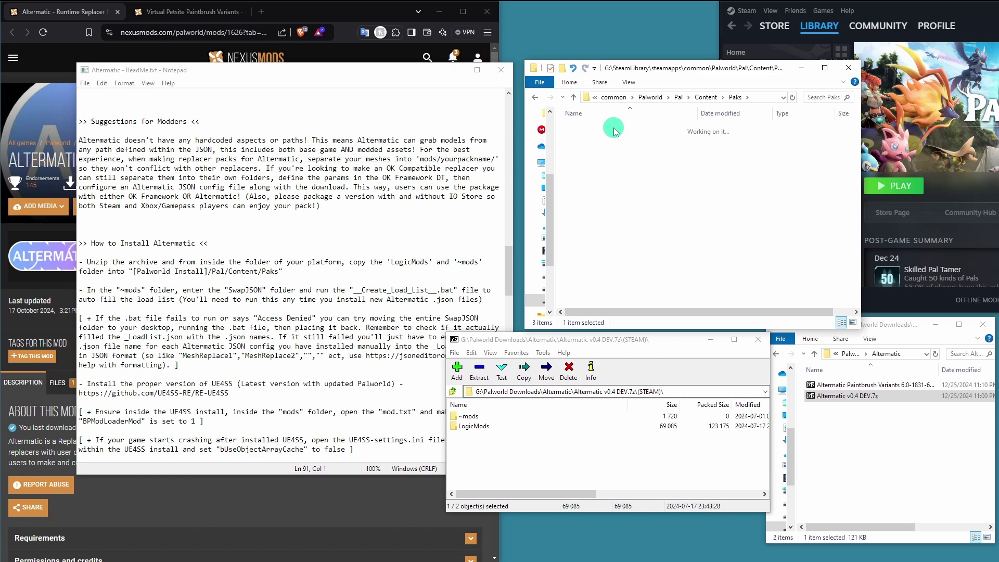
double_click(598, 128)
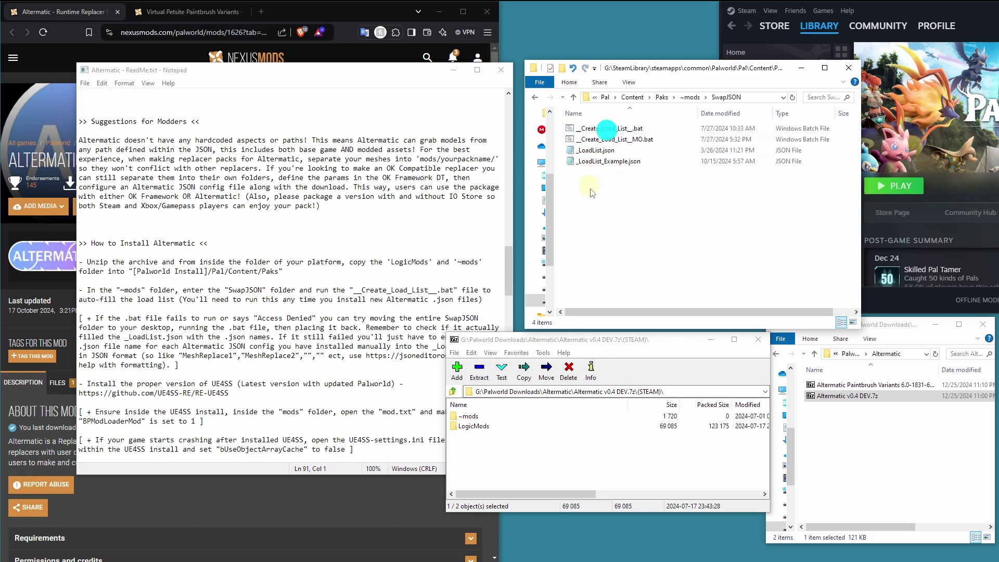
Step: Close the Altermatic archive and run __Create_Load_List__.bat in the SwapJSON folder as the ReadMe instructs
left_click(760, 339)
left_click_drag(76, 290, 484, 299)
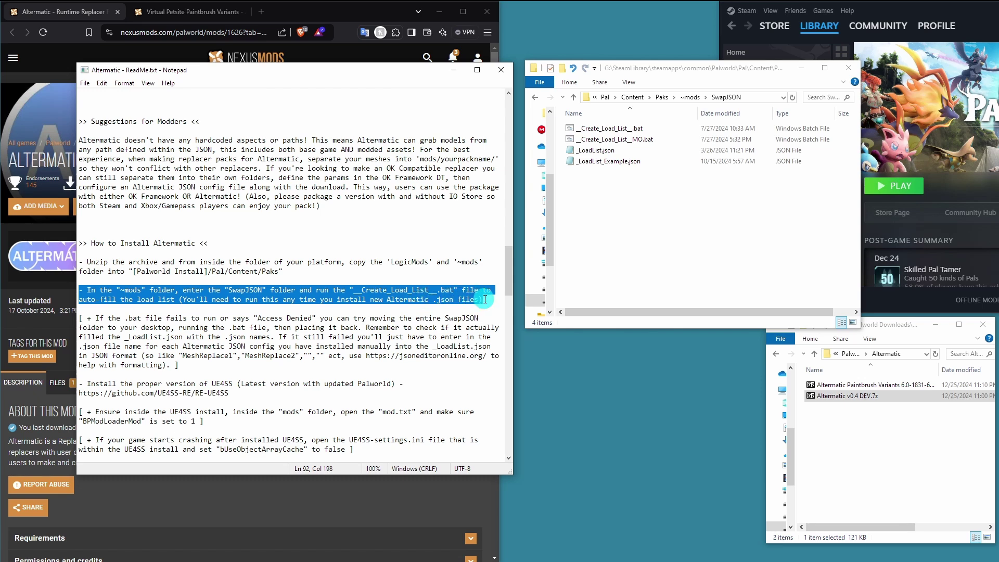
left_click(386, 290)
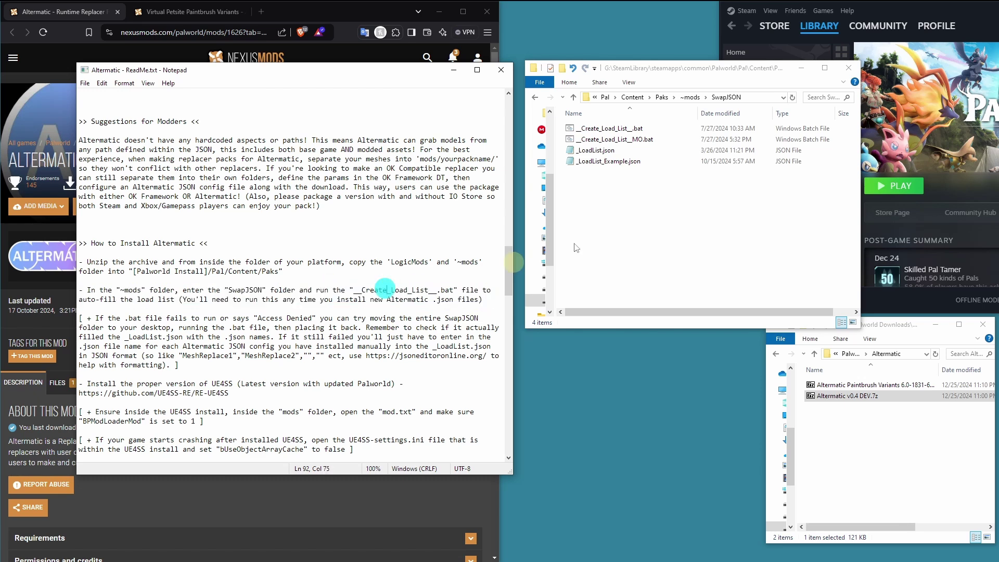
double_click(644, 130)
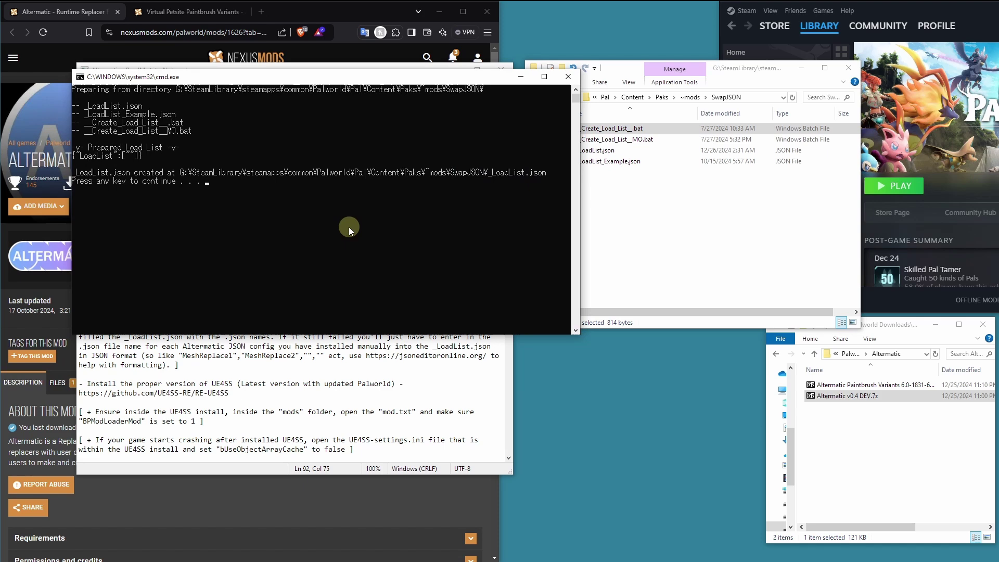
key("Return")
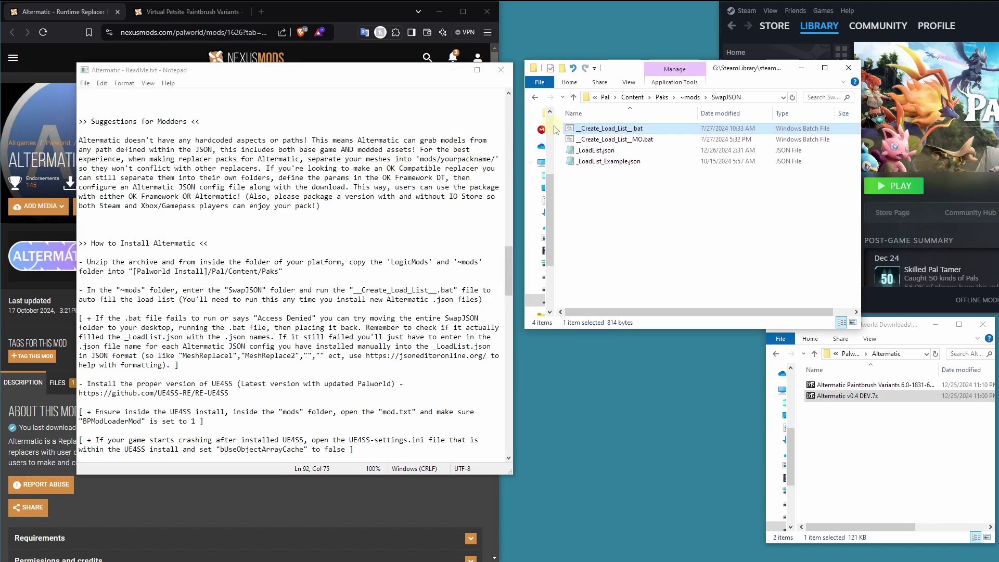
Step: Inspect the contents of the generated _LoadList.json file, and close it without changes
double_click(596, 150)
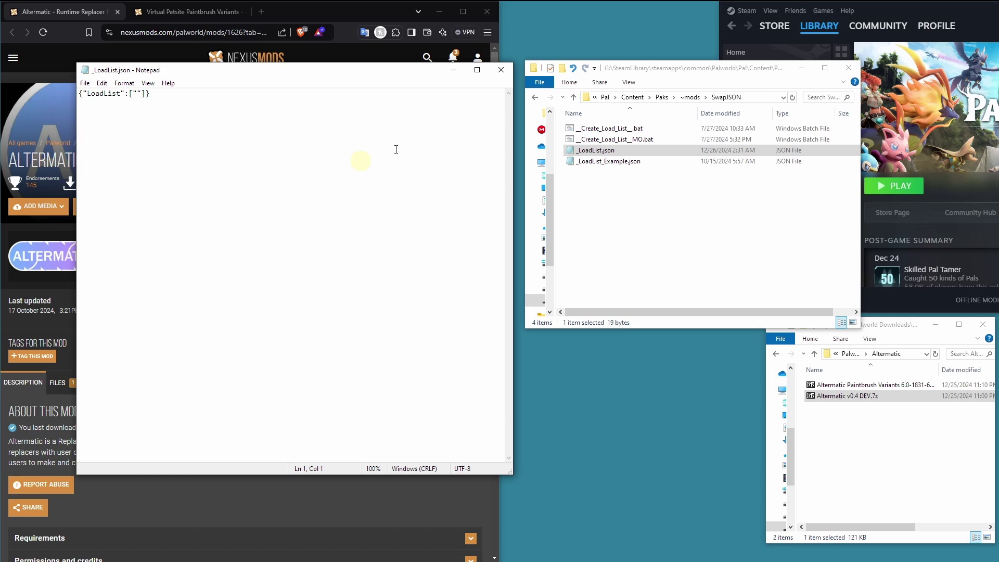
left_click(500, 70)
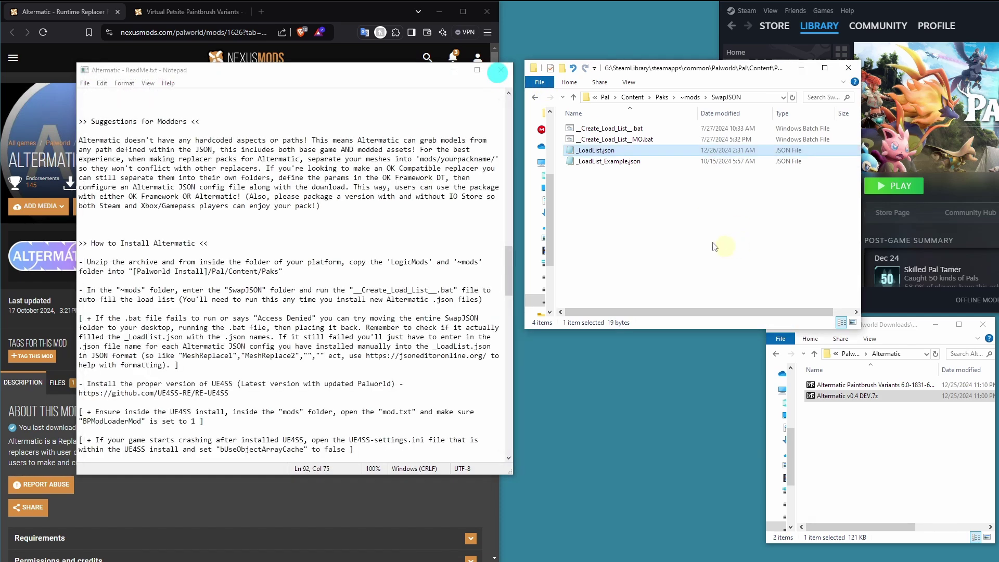
left_click(689, 237)
Step: Read the installation instructions on the Virtual Petsite Paintbrush Variants mod page in the browser
left_click(30, 305)
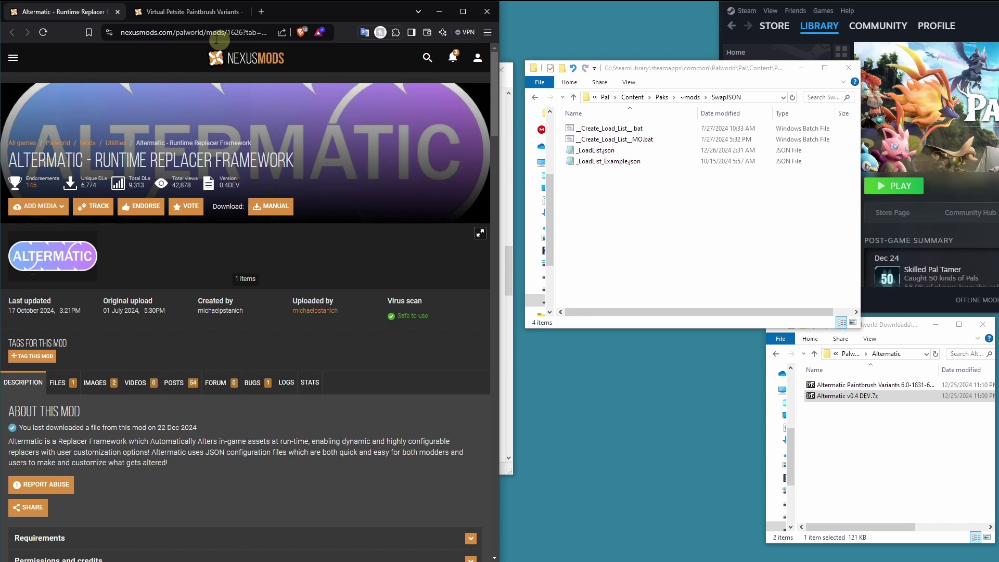
left_click(182, 11)
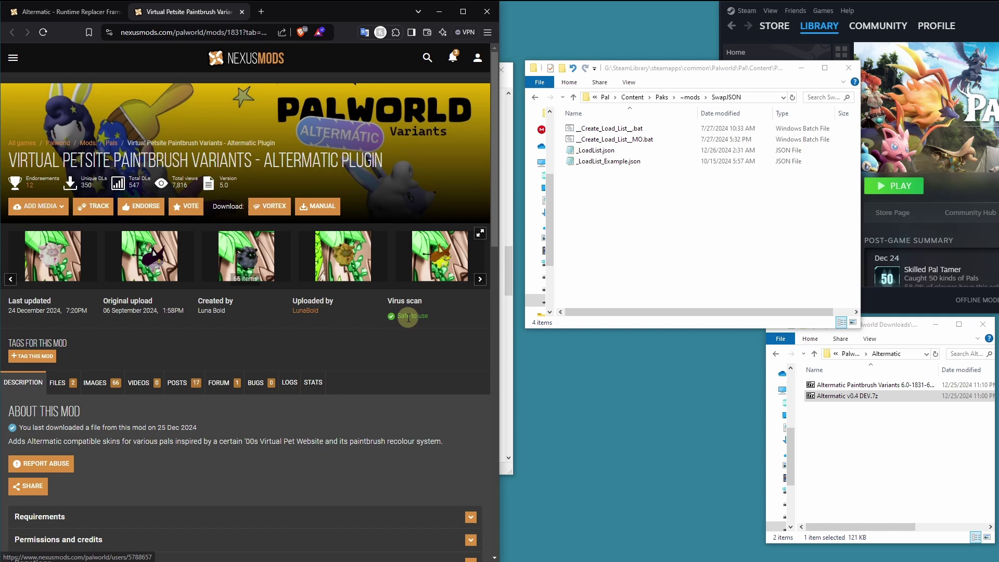
scroll(376, 308, "down", 12)
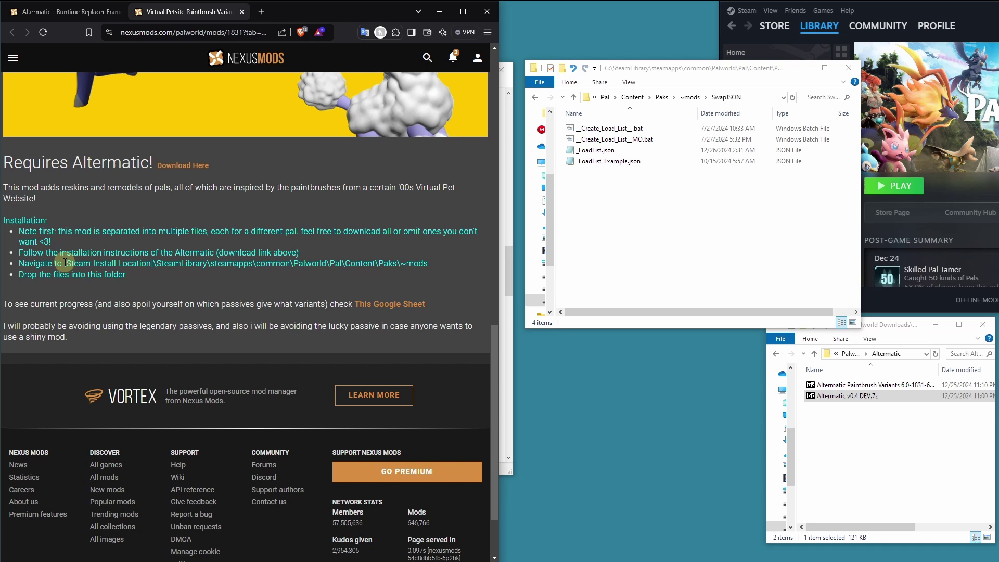
left_click_drag(64, 263, 435, 270)
left_click(436, 270)
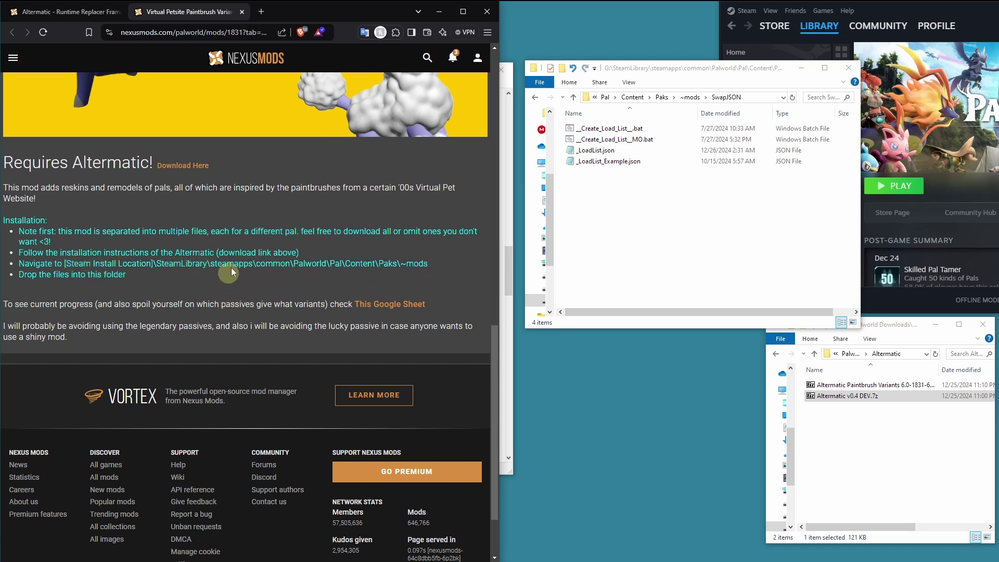
left_click_drag(328, 266, 294, 266)
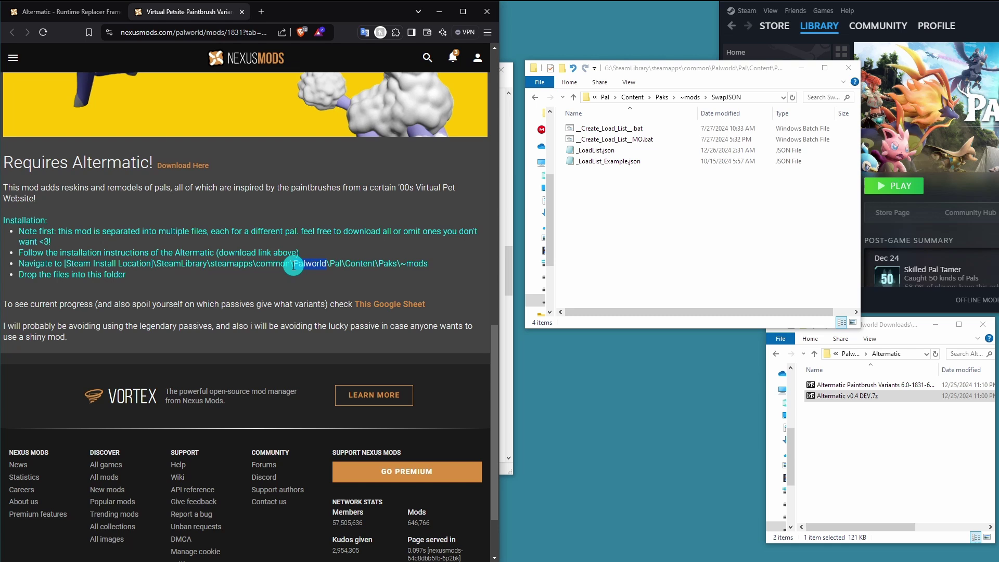
Step: Extract the SwapJSON folder and AltermicPaintbrushVariants.pak from the Altermatic Paintbrush Variants archive into Palworld's ~mods folder
left_click(715, 200)
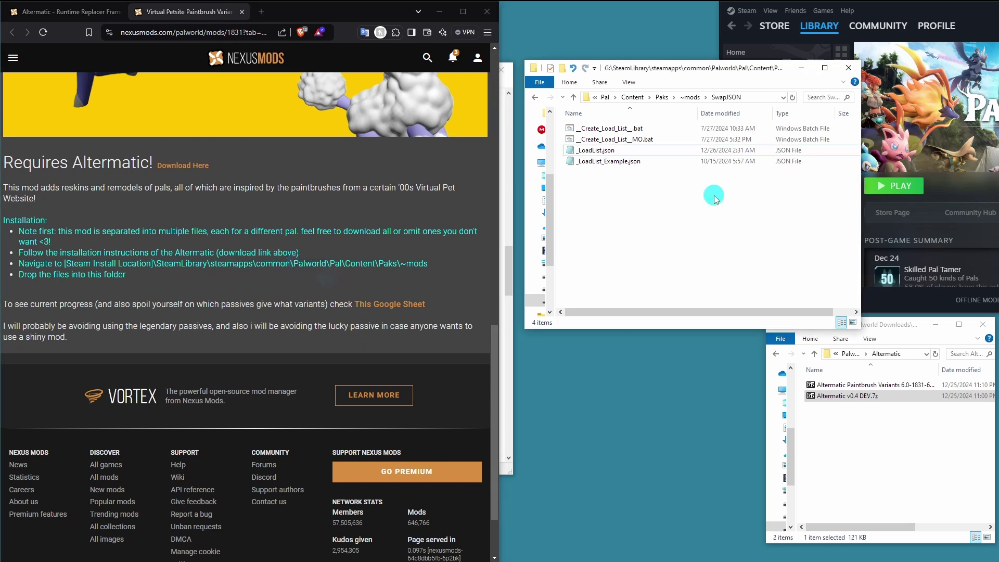
left_click(689, 98)
left_click(668, 206)
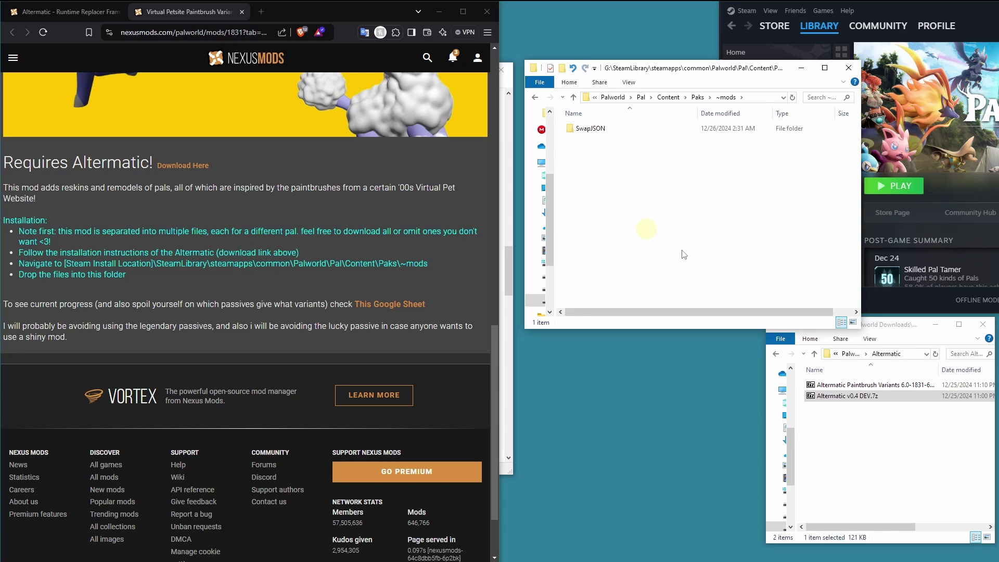
double_click(851, 384)
left_click_drag(594, 452, 452, 419)
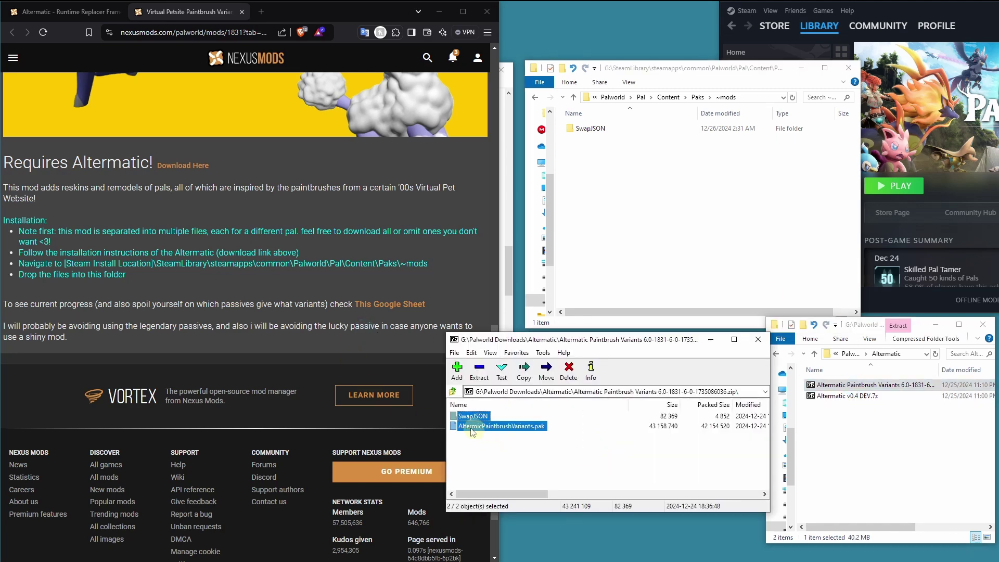
left_click_drag(476, 420, 649, 164)
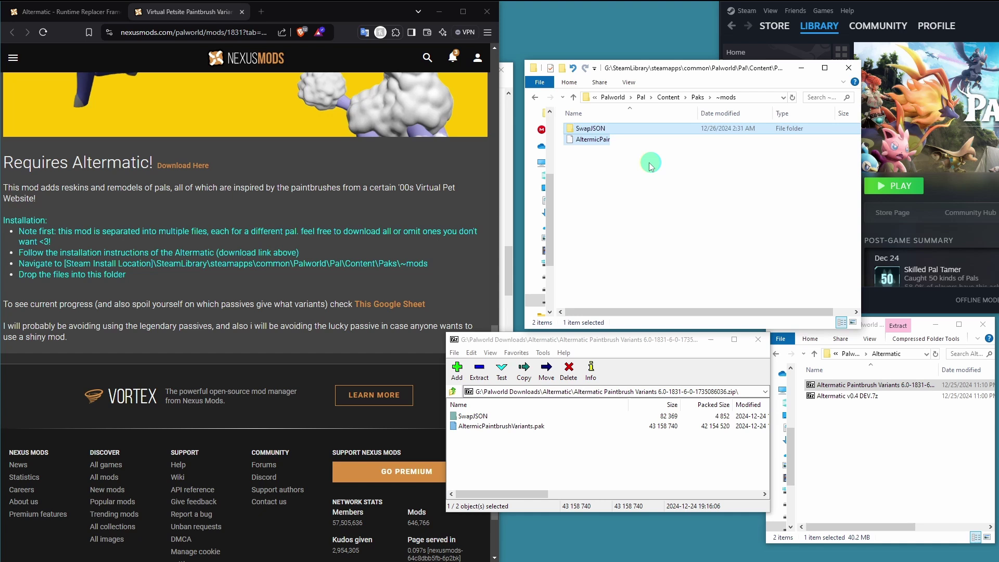
left_click(476, 416)
left_click(608, 129)
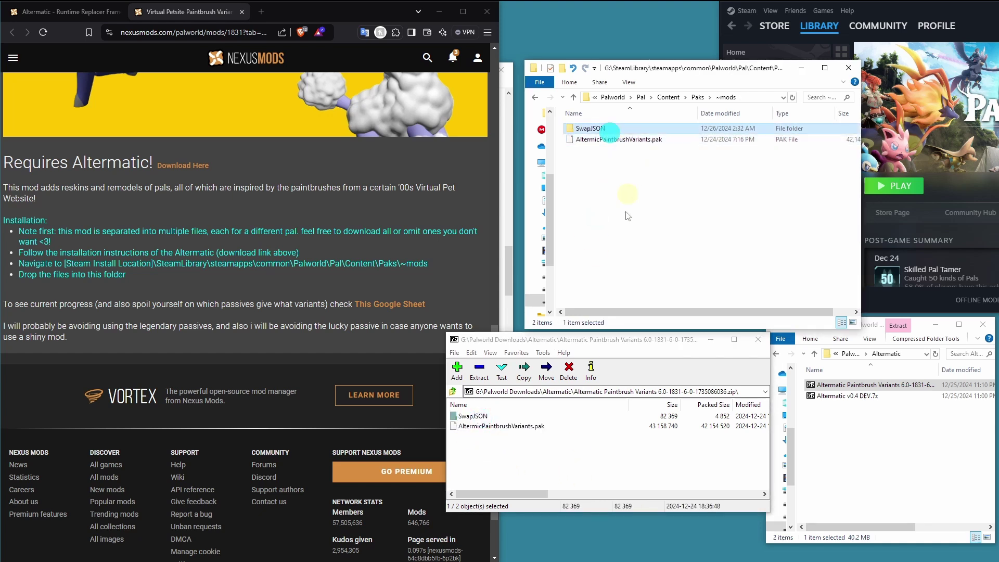
Step: Run __Create_Load_List__.bat in the ~mods SwapJSON folder again and check the Paintbrush Variants entries in _LoadList.json
left_click(758, 339)
double_click(604, 128)
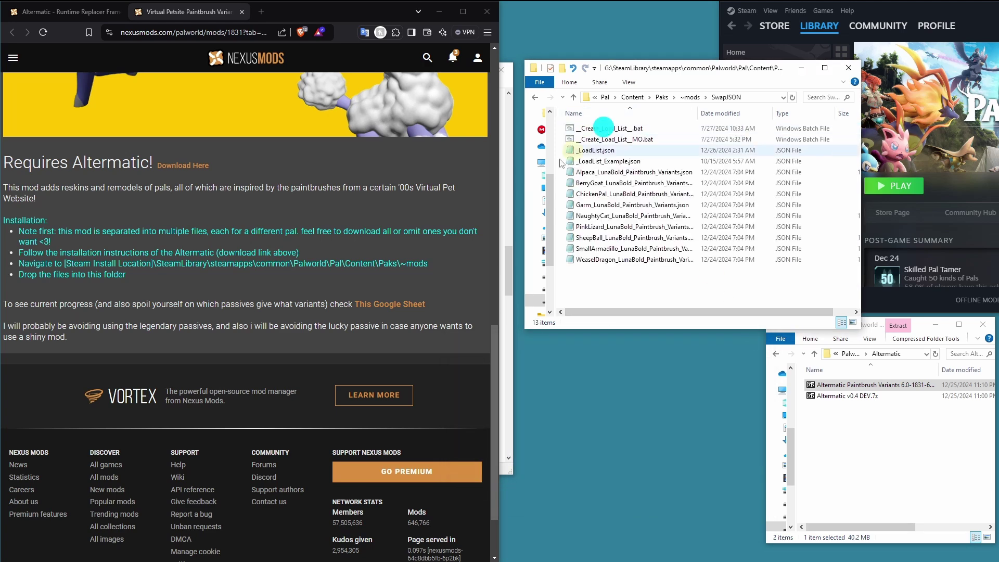
double_click(632, 129)
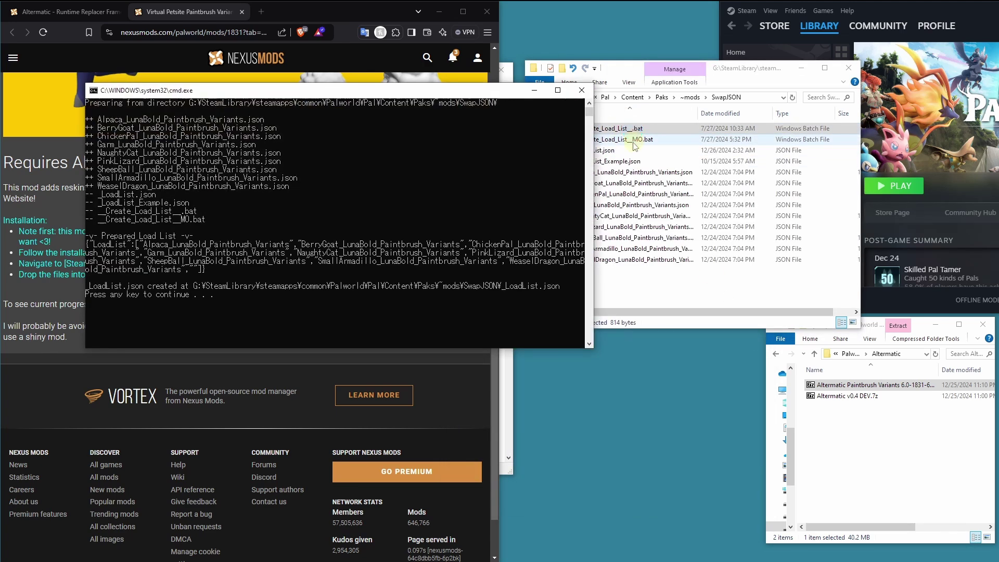
key("Return")
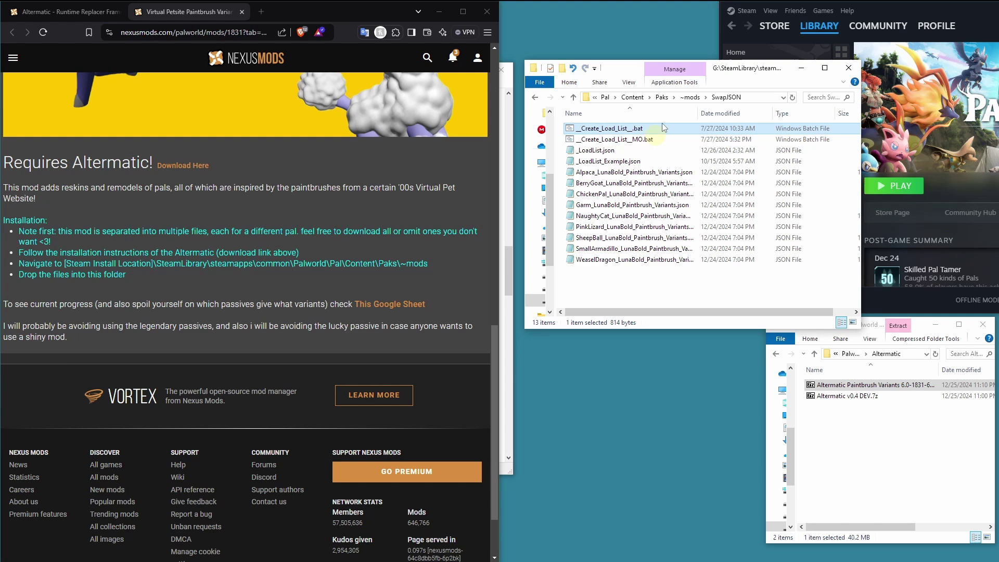
double_click(608, 151)
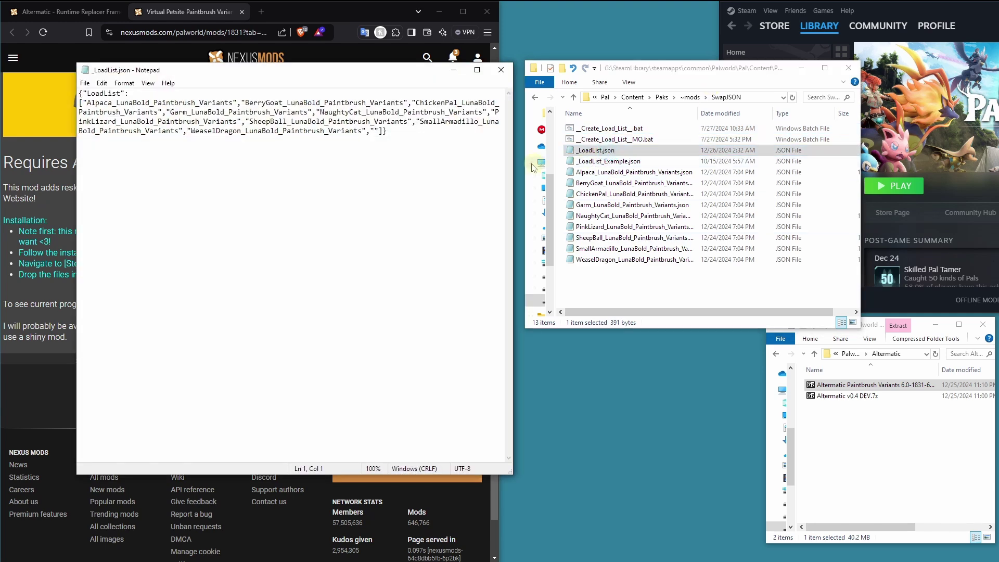
left_click(500, 69)
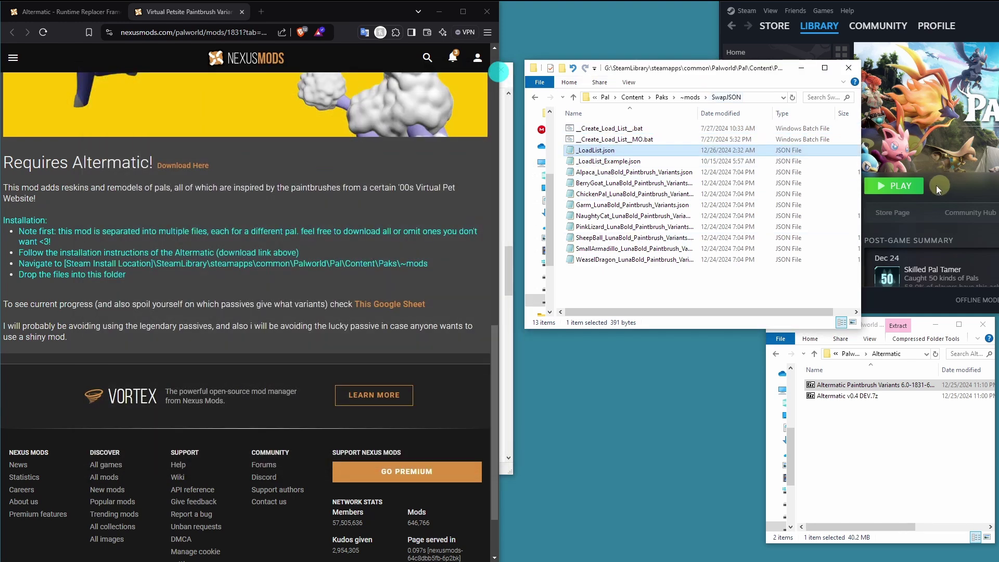
Step: Launch Palworld from the Steam library, dismiss the patch notes and load the TEST world
left_click(913, 187)
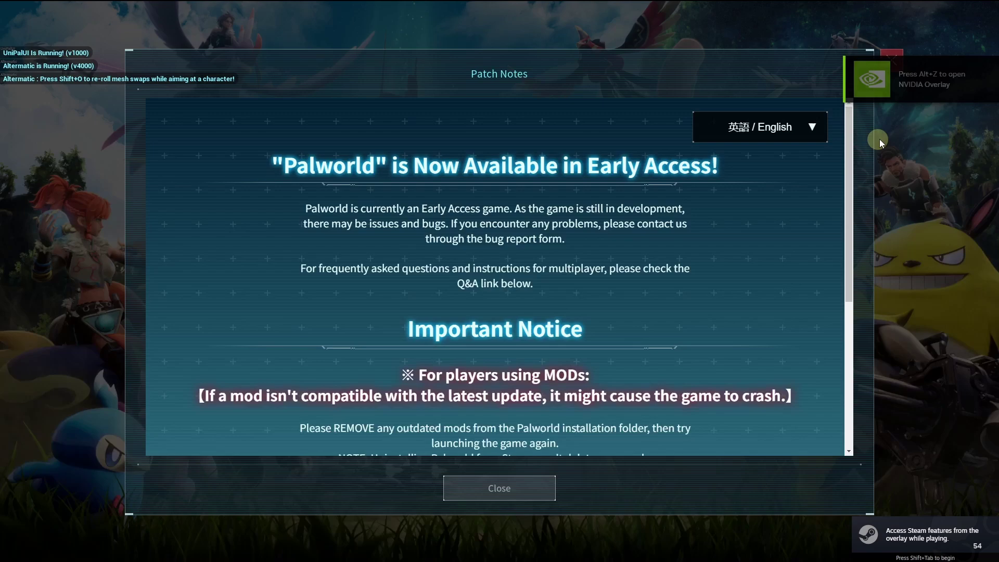
left_click(510, 490)
left_click(515, 352)
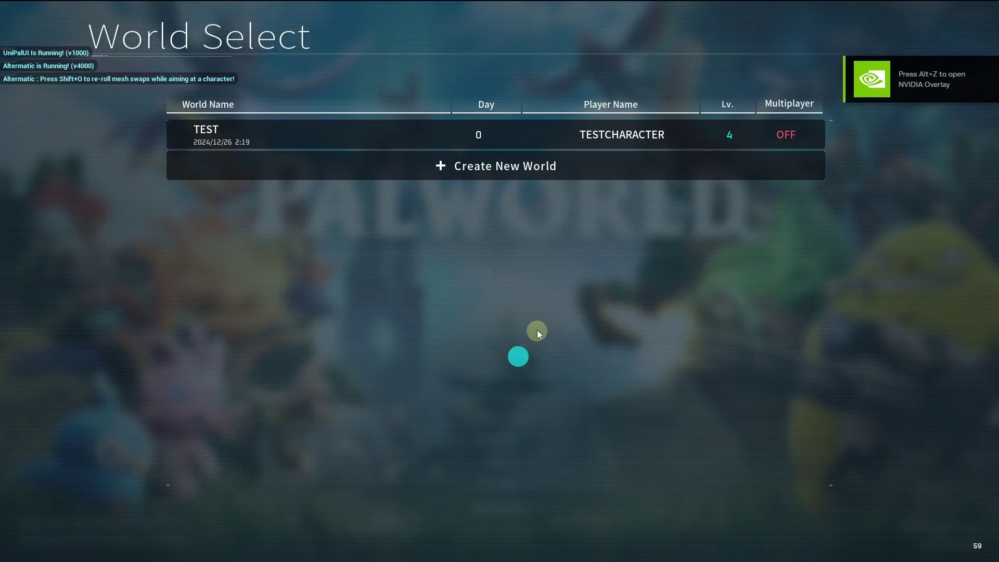
left_click(372, 124)
left_click(747, 513)
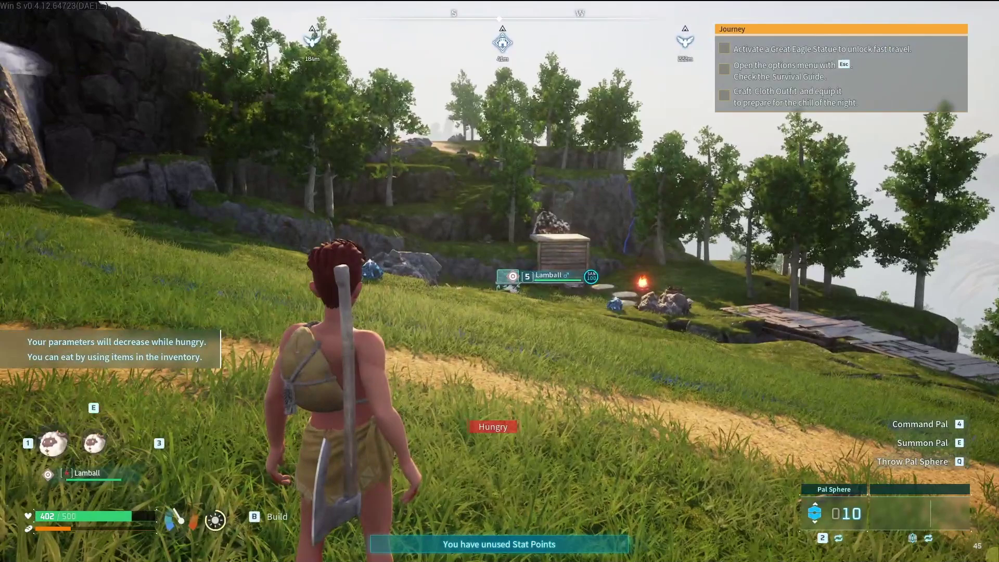
Step: Summon the Lamballs from the party and lead them across the field to the wooden bridge to examine their appearance
key("e")
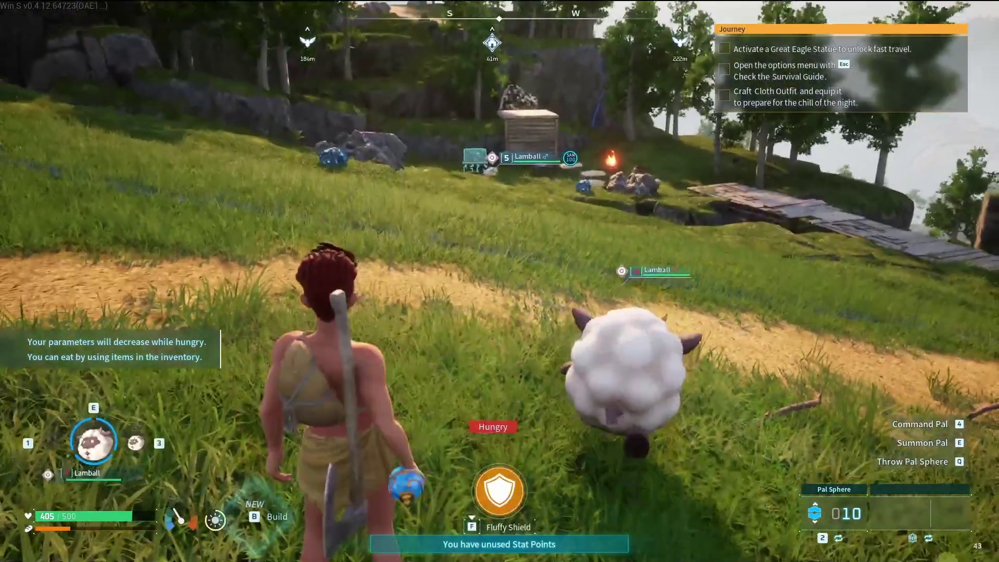
key("w")
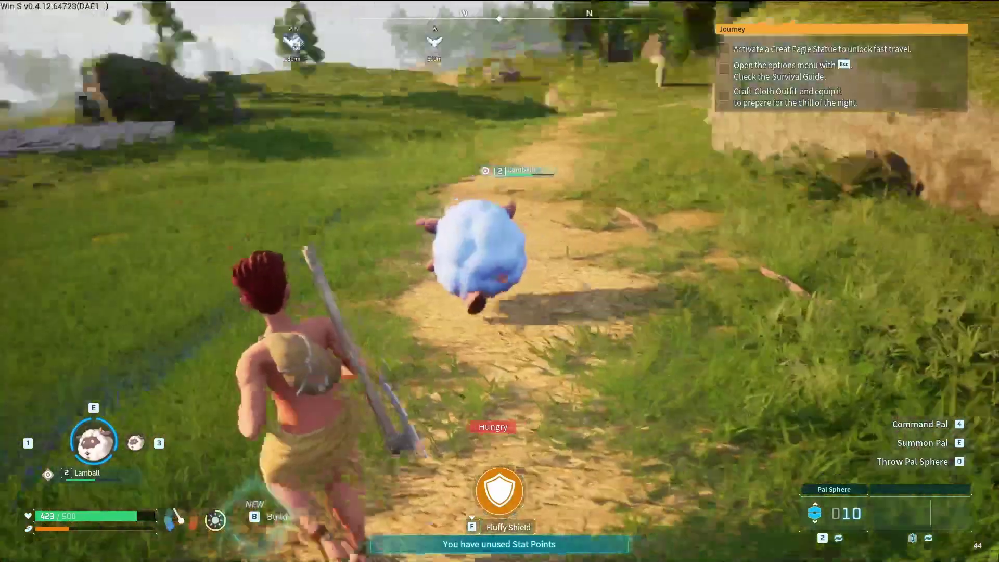
key("w")
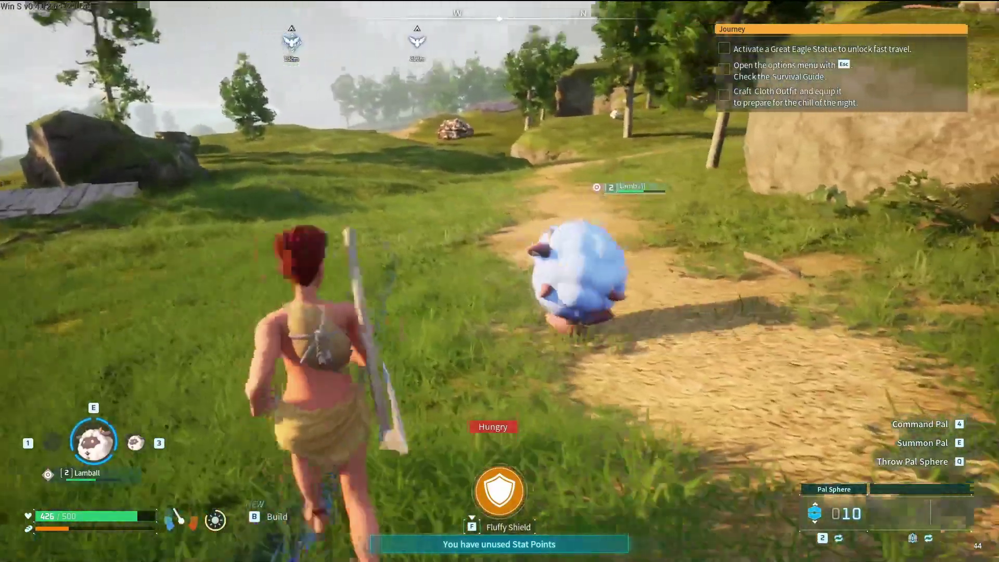
key("w")
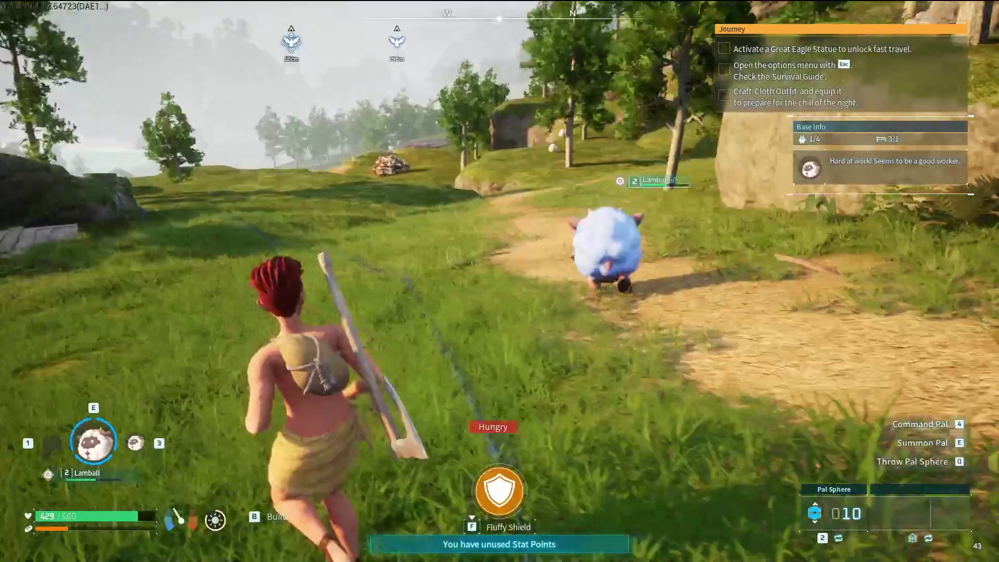
key("w")
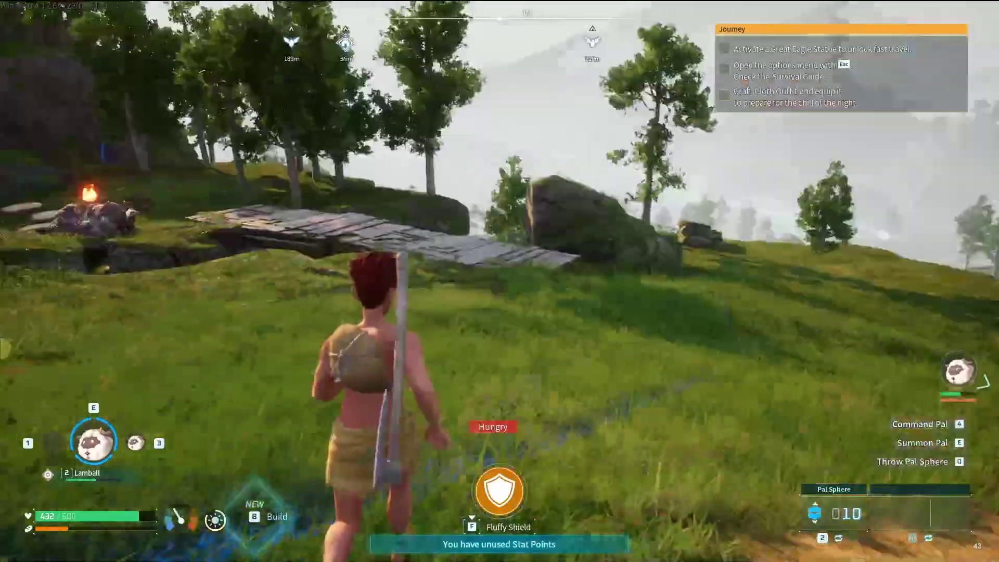
key("w")
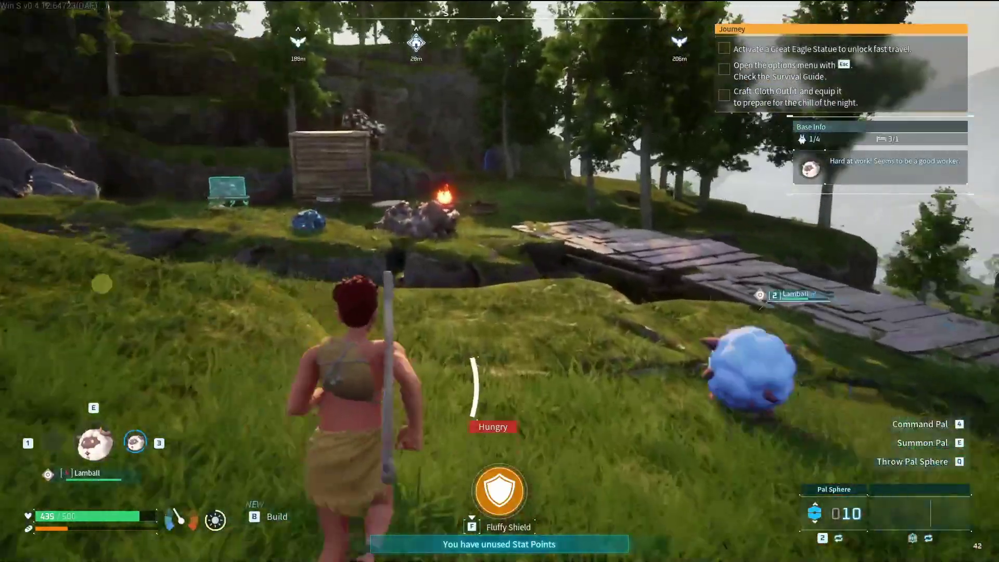
key("w")
key("w")
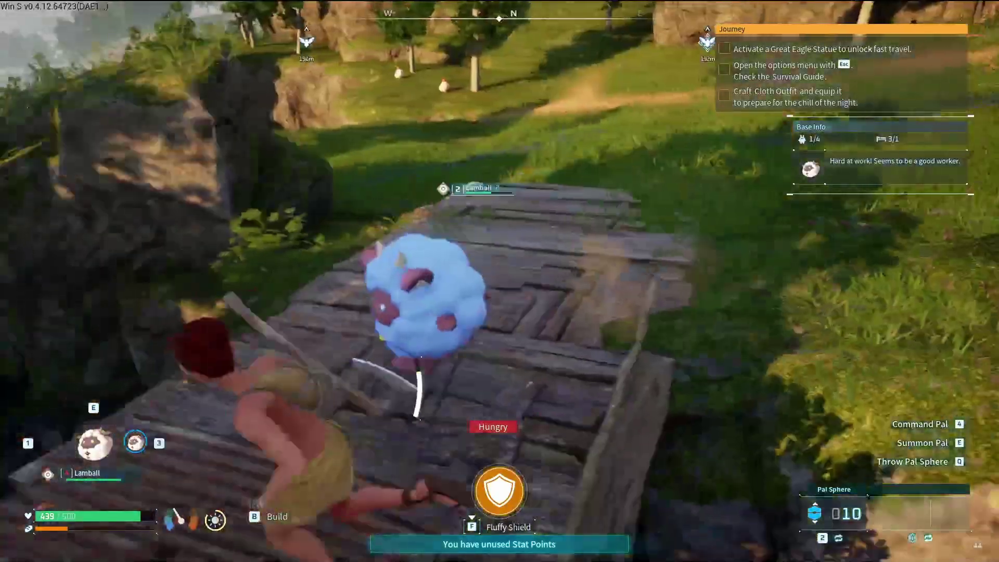
key("s")
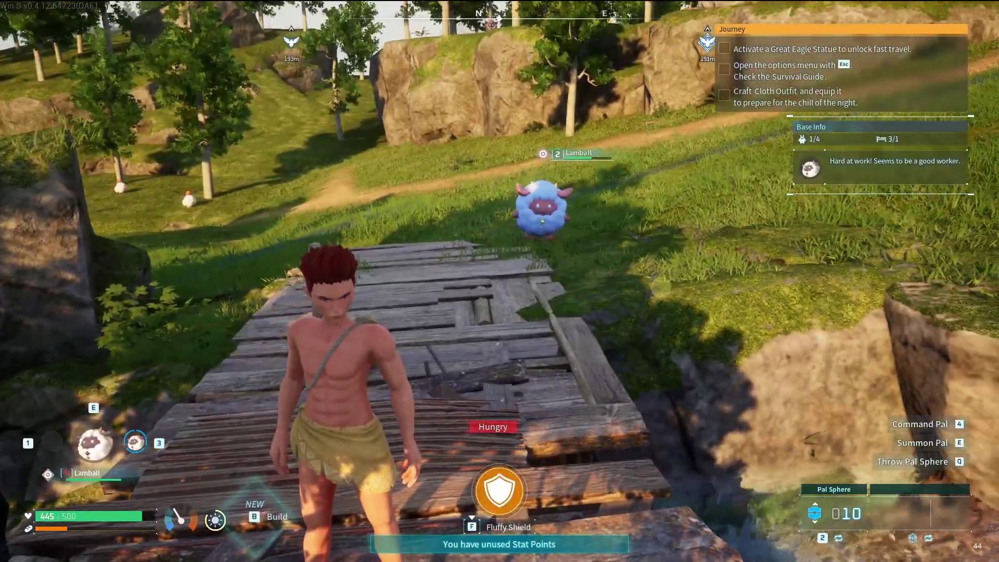
Step: View Altermatic's configuration options in the UniPalUI mod menu, including the Reload Config JSON description, and exit the menu
key("Insert")
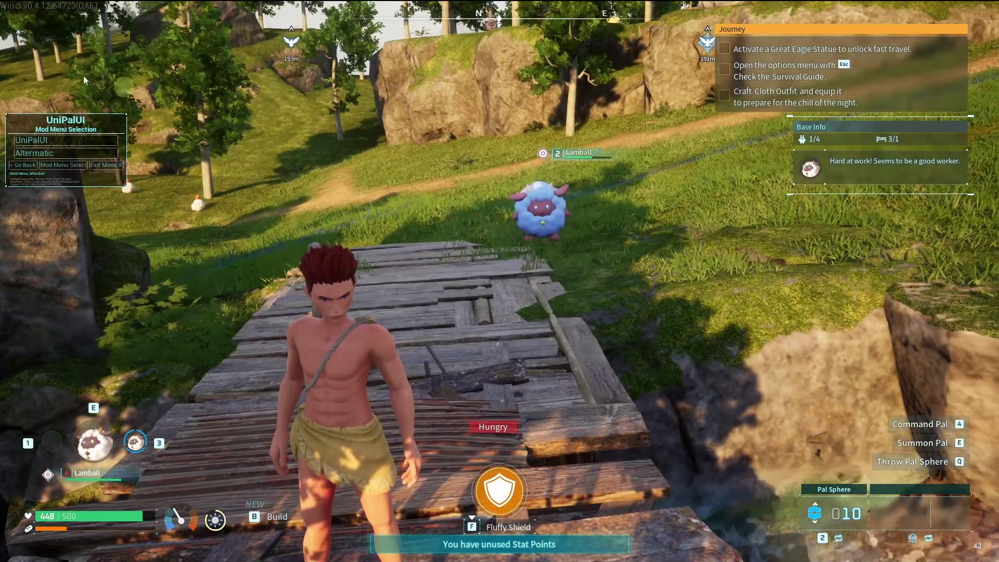
left_click(52, 152)
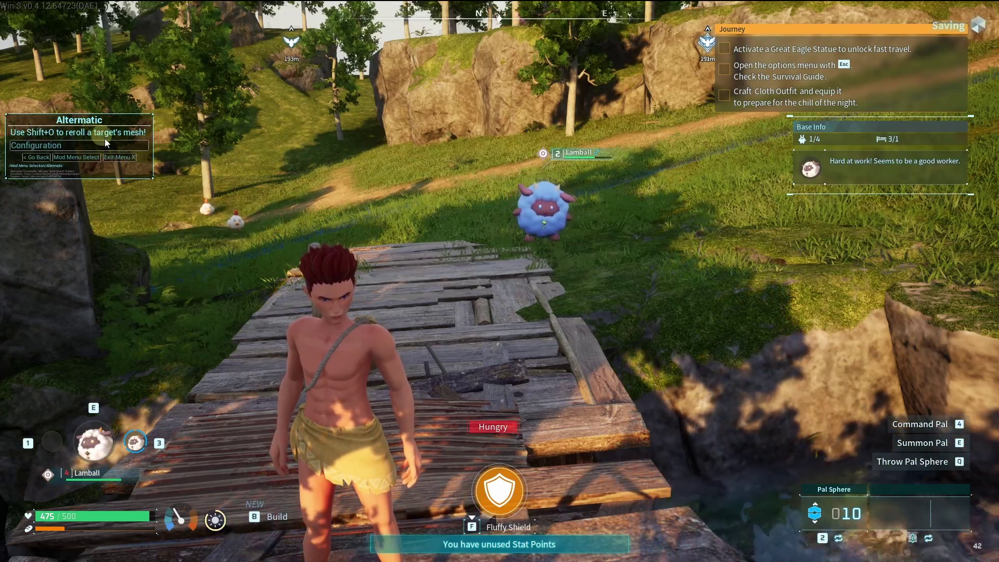
left_click(77, 145)
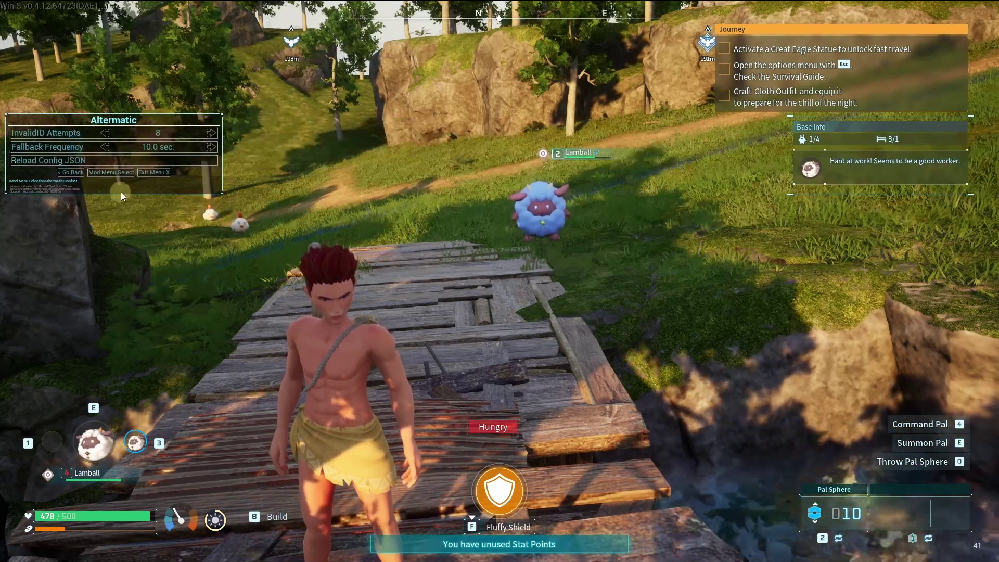
mouse_move(78, 149)
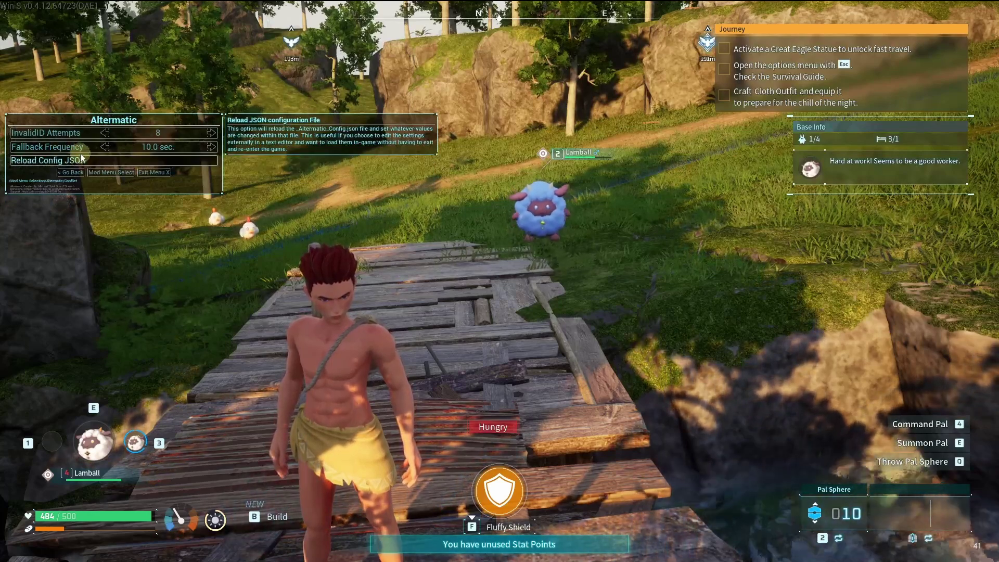
left_click(154, 172)
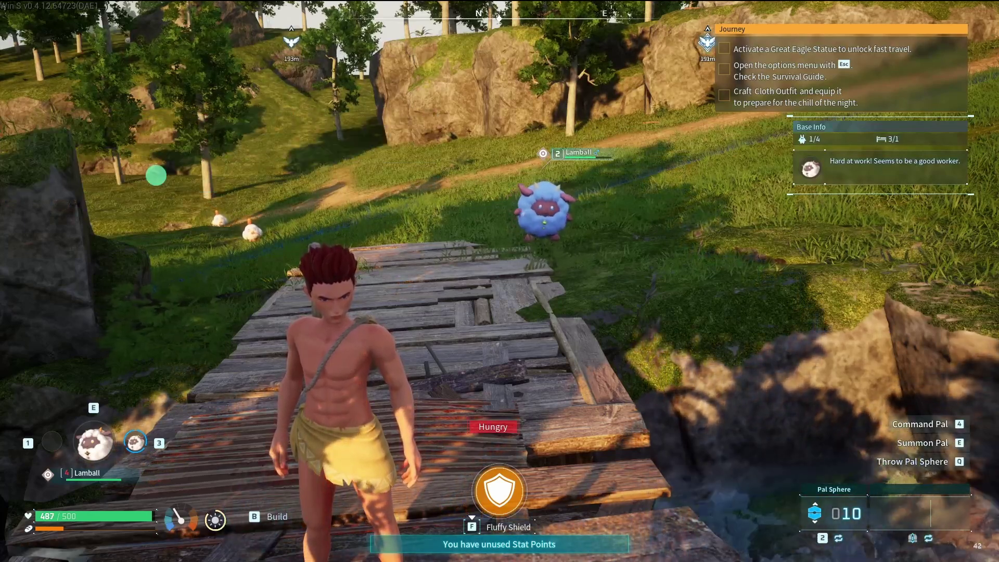
Step: Walk through the base camp and compare the base worker Lamball's appearance with that of the summoned Lamball
key("w")
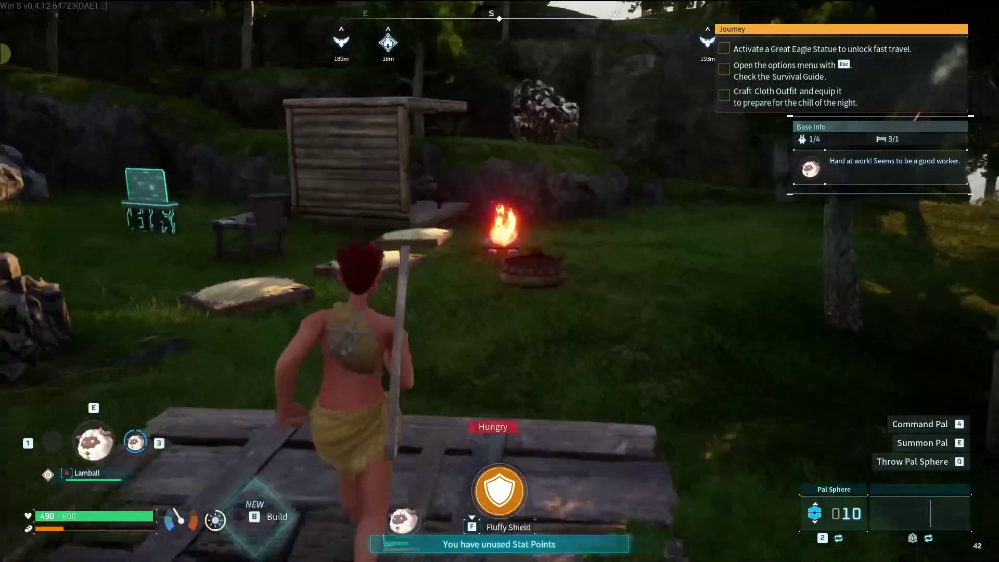
key("w")
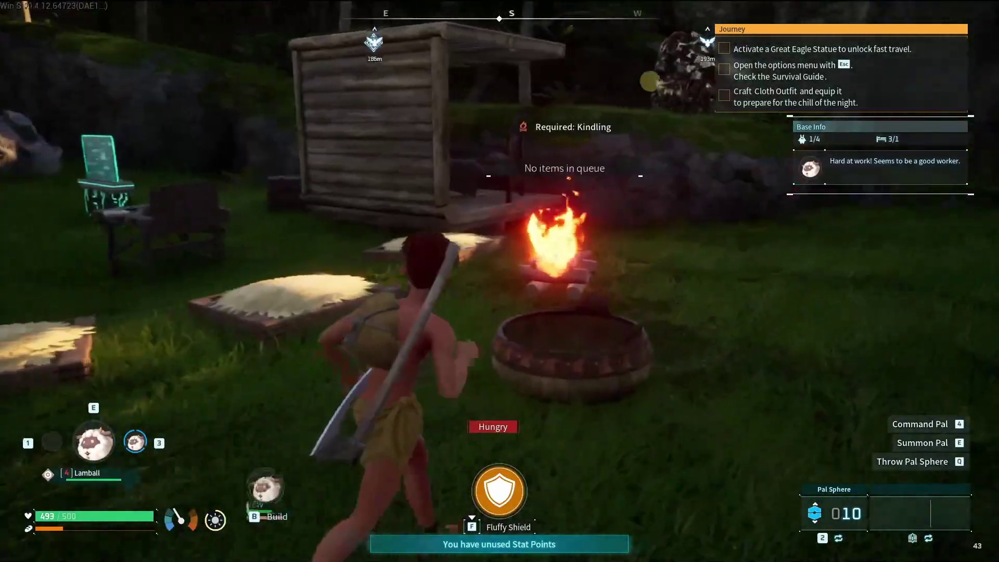
key("w")
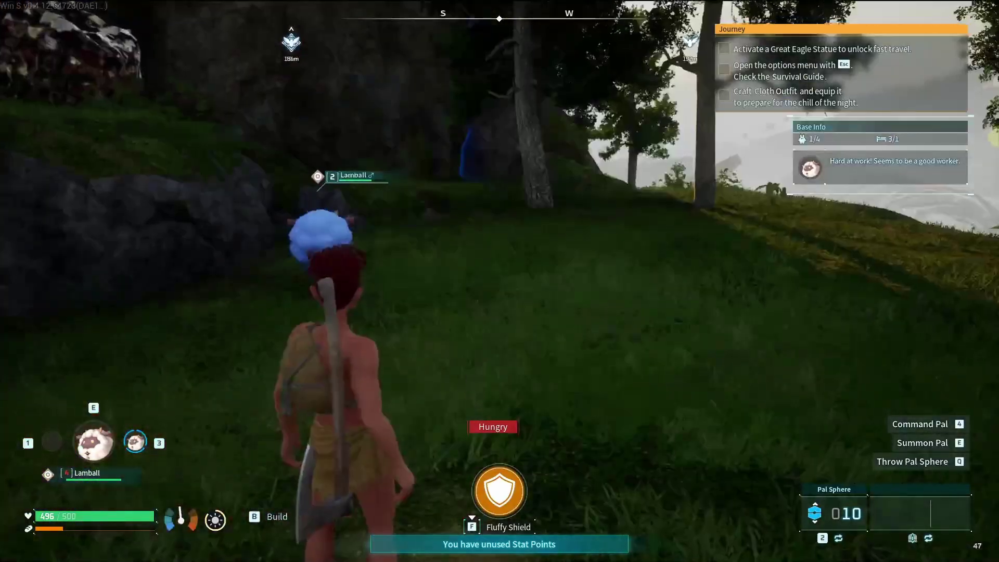
key("w")
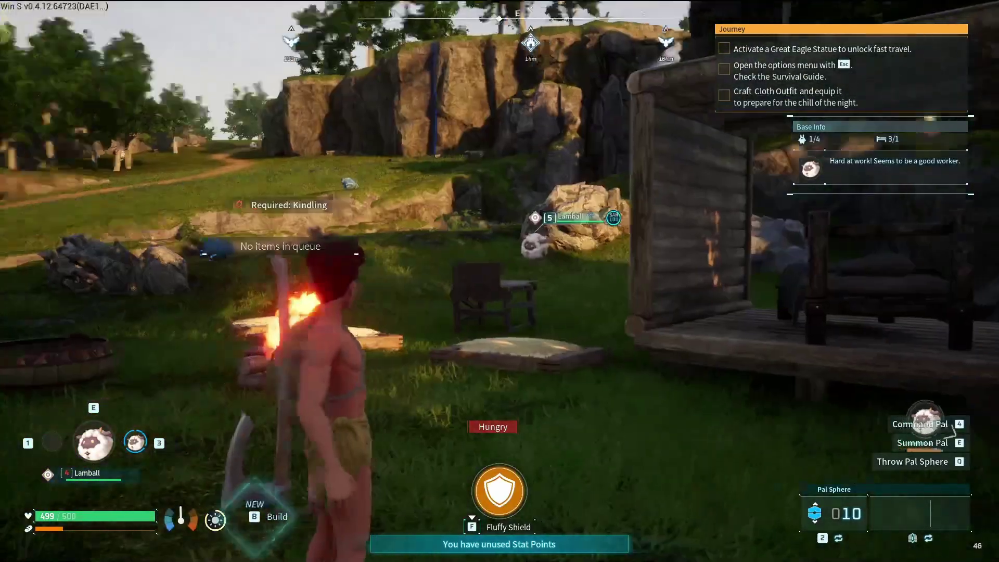
key("w")
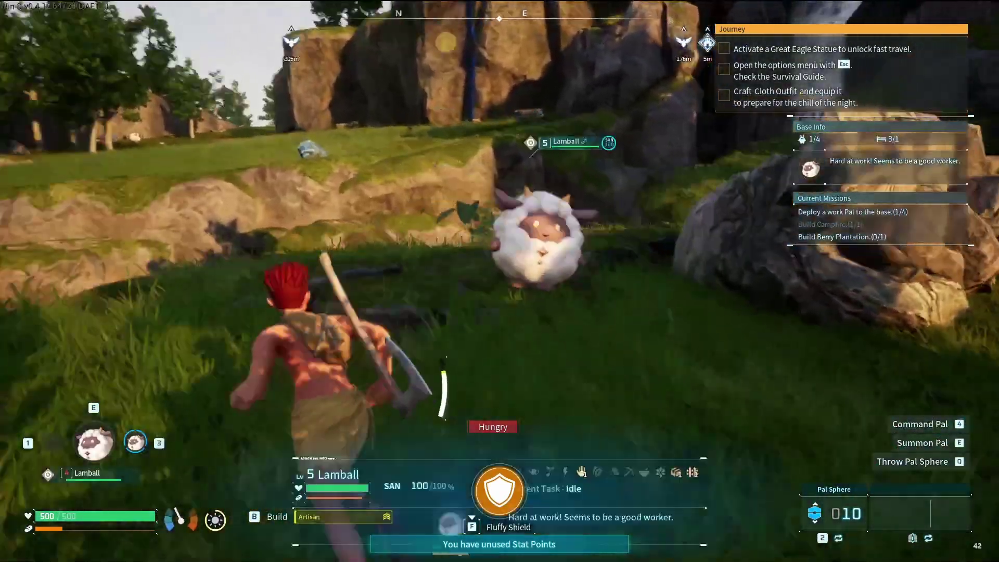
key("s")
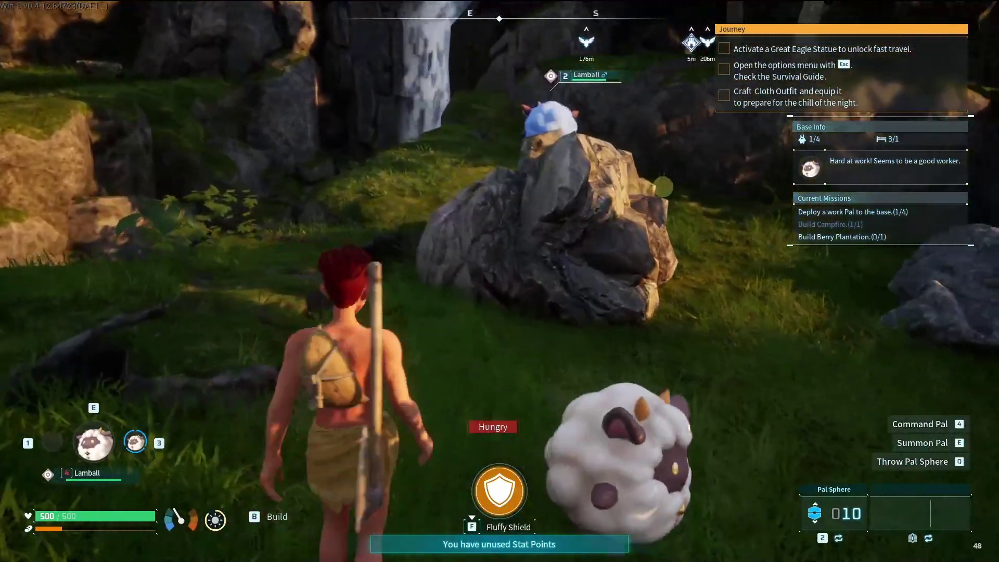
key("w")
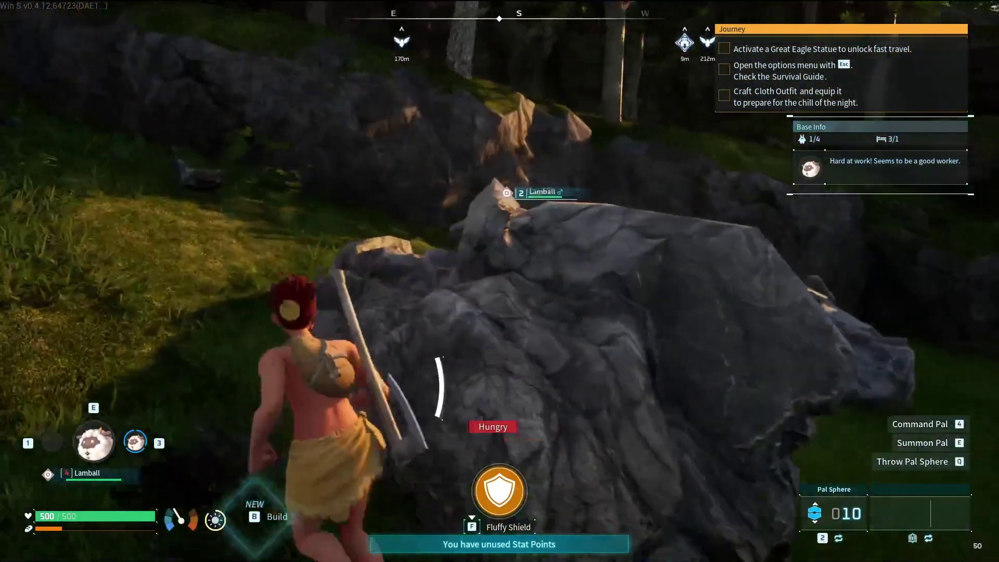
key("w")
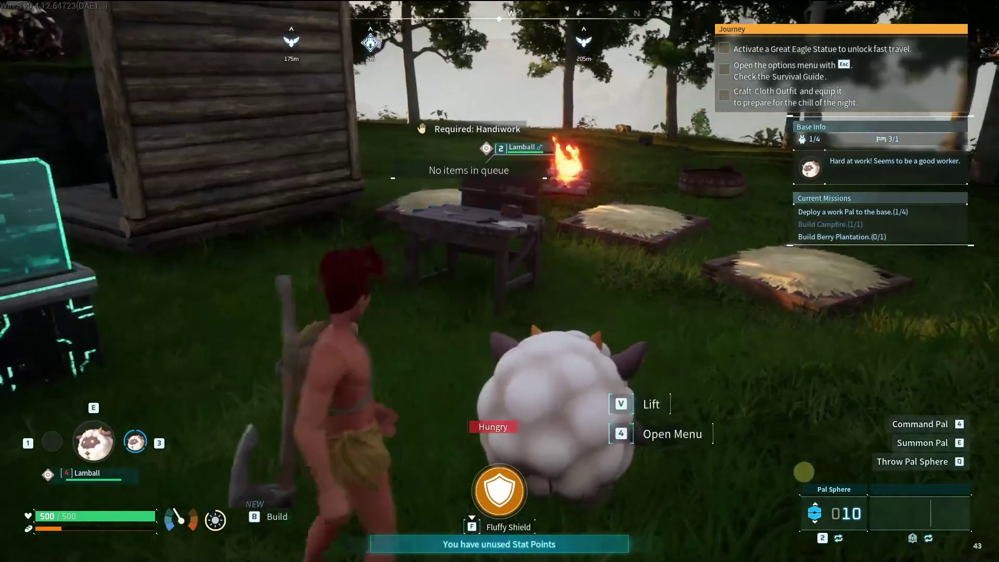
key("w")
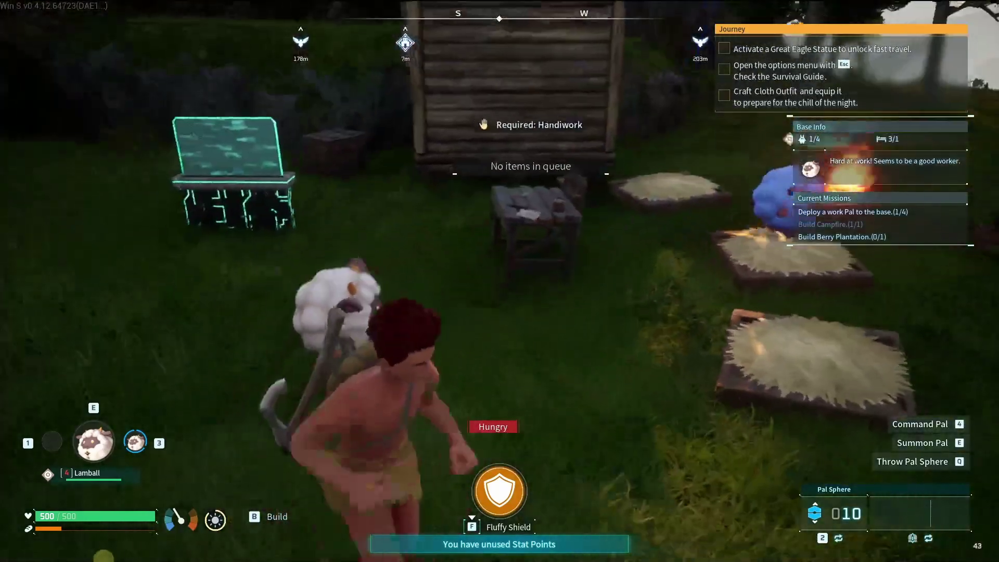
key("a")
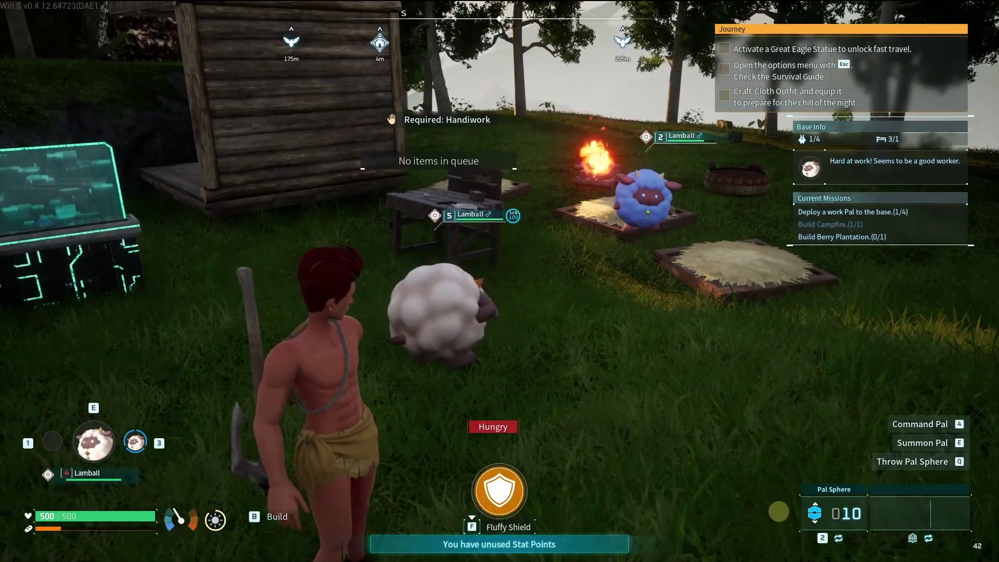
key("w")
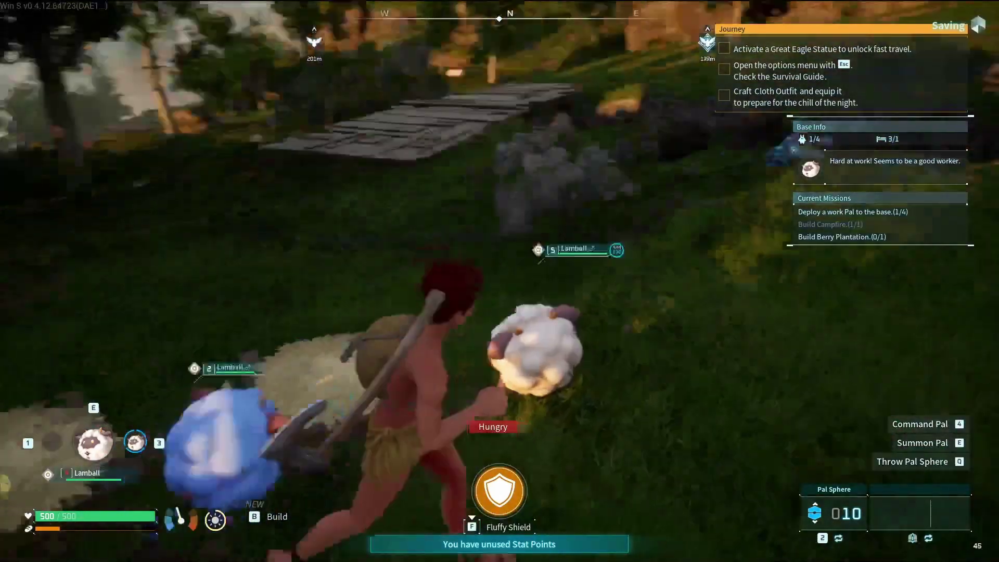
Step: Leave the TEST world for the title screen and quit the game
key("Escape")
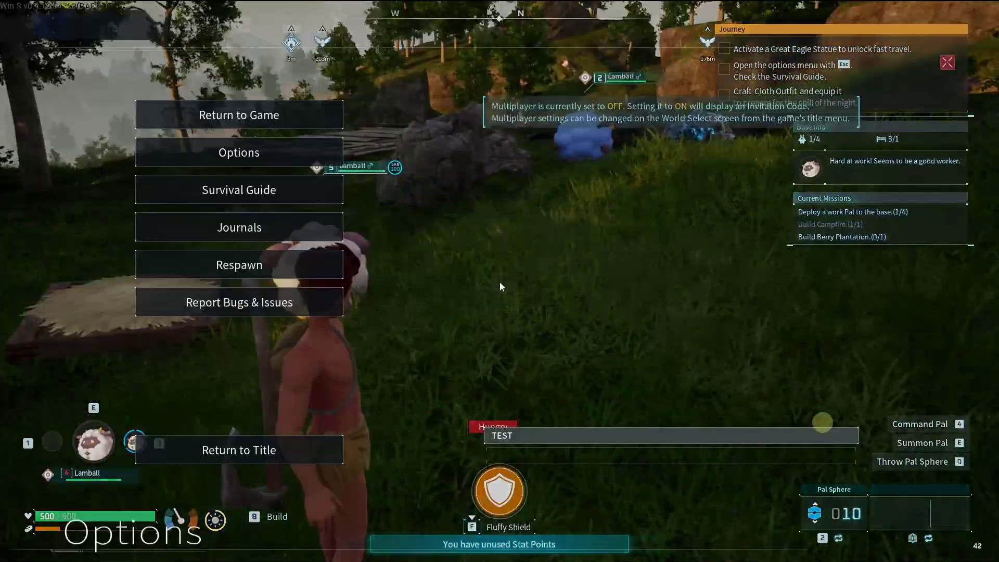
left_click(289, 455)
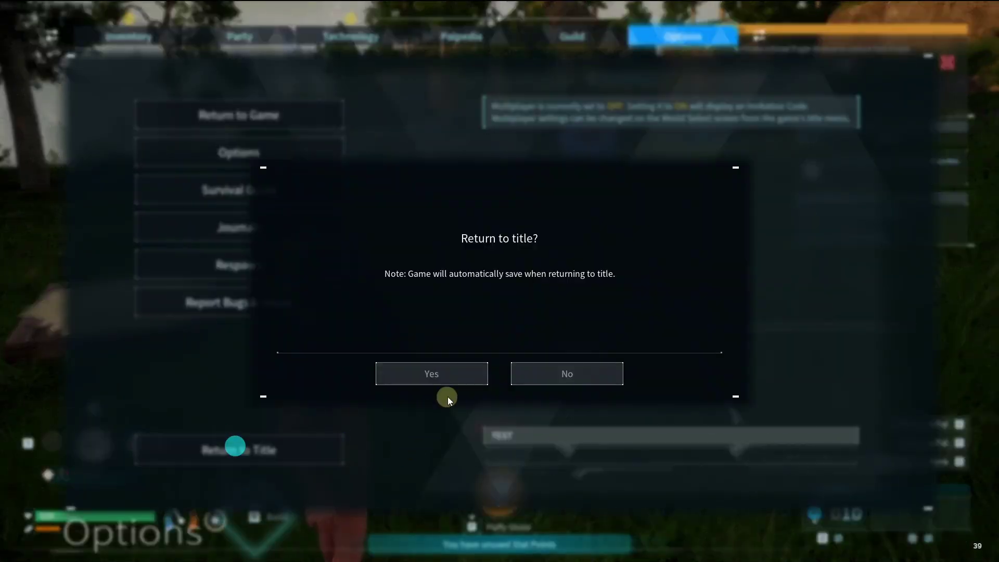
left_click(446, 379)
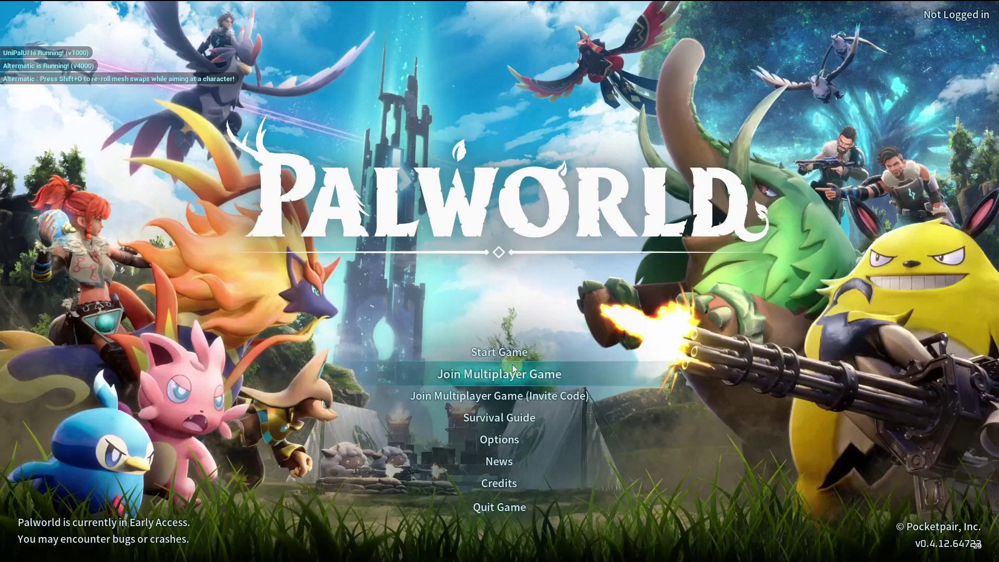
left_click(501, 506)
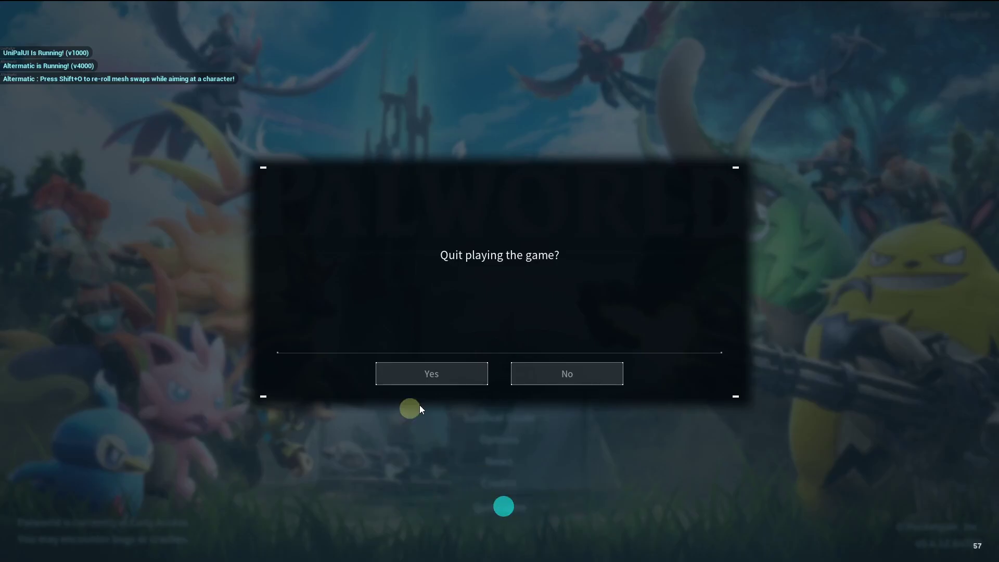